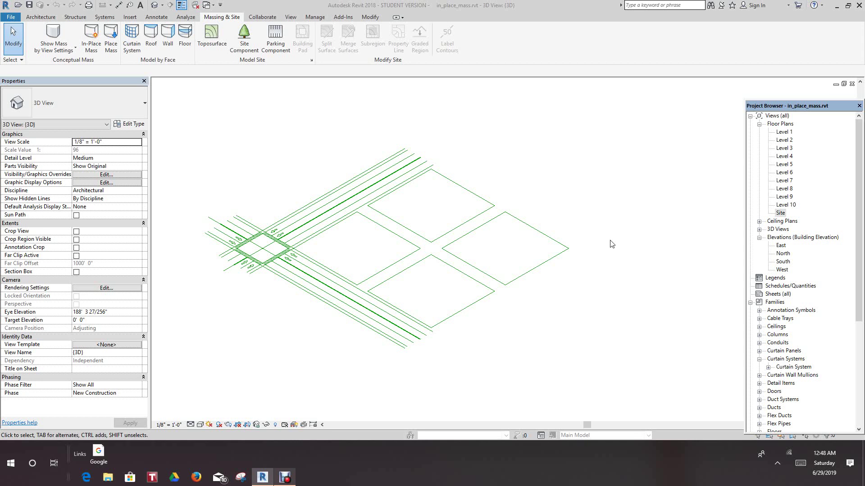
Step: Open the Site floor plan and zoom in on the building outlines
double_click(780, 213)
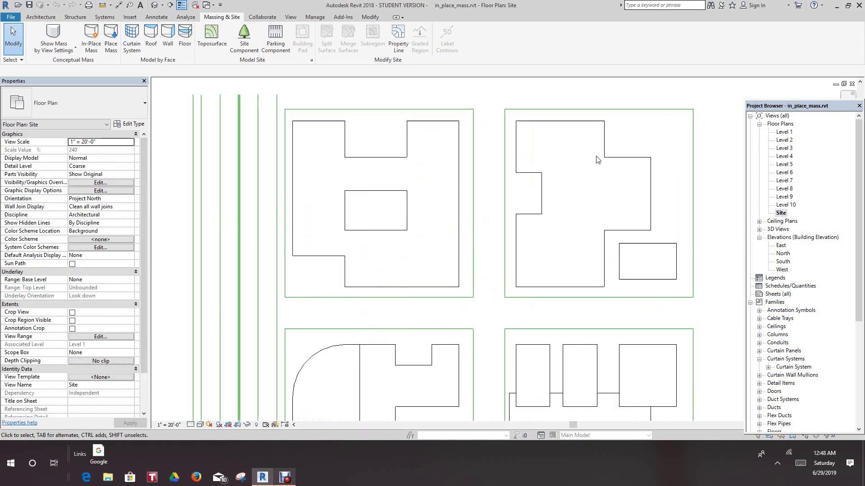
scroll(585, 175, "up", 3)
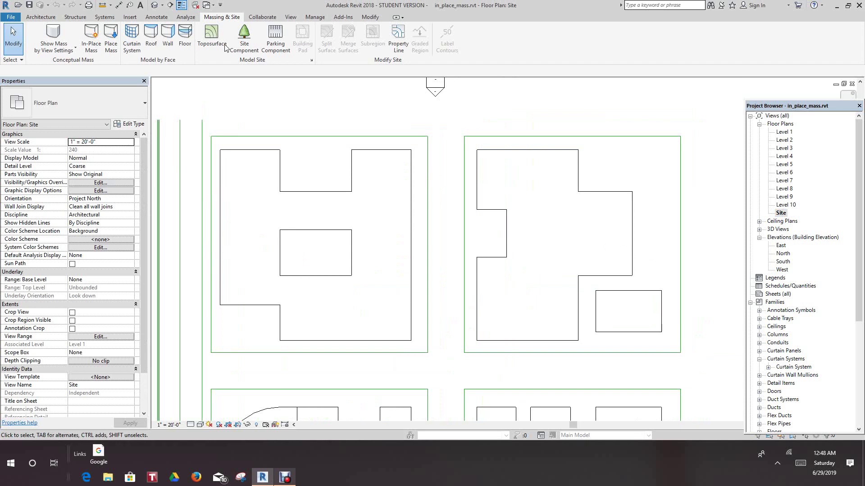
Step: Start an in-place mass, dismiss the Show Mass notice, and name it 'Building 1'
left_click(92, 36)
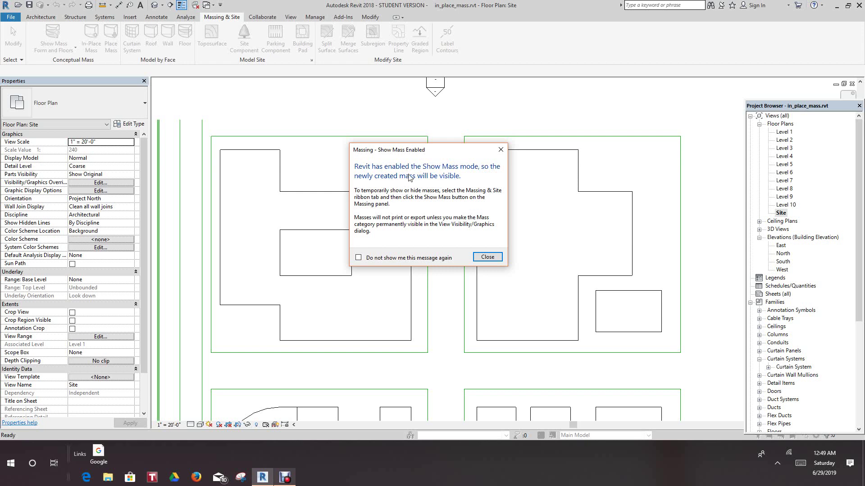
left_click(488, 257)
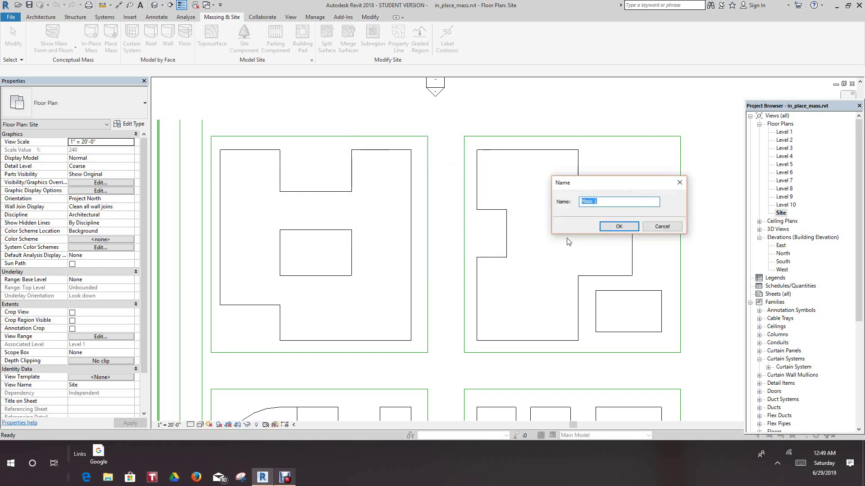
type("Building")
left_click(629, 229)
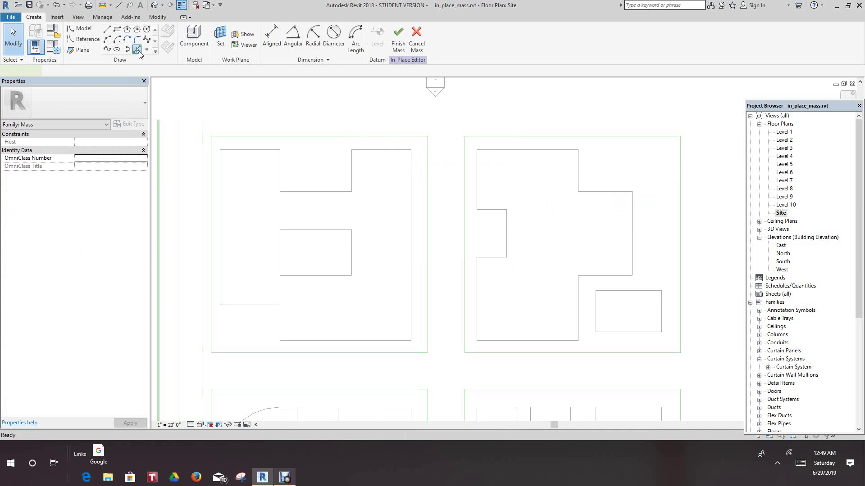
Step: With Pick Lines, trace the top and right-side edges of the upper-right building outline
left_click(138, 51)
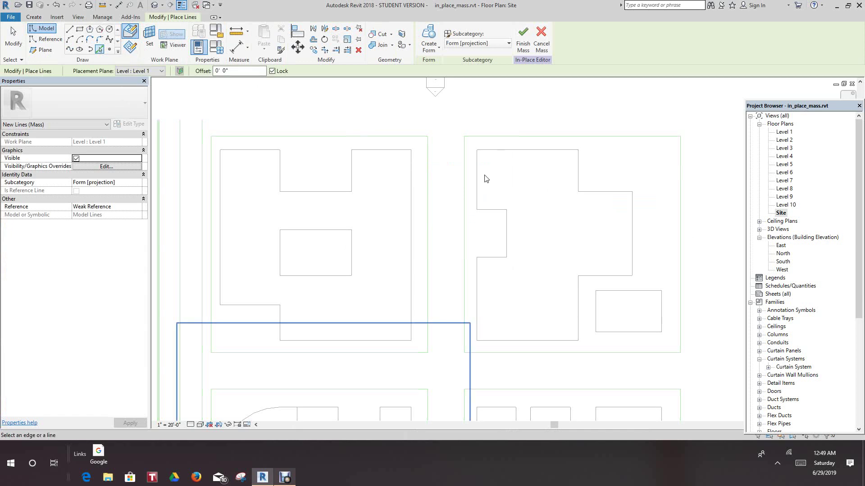
left_click(505, 154)
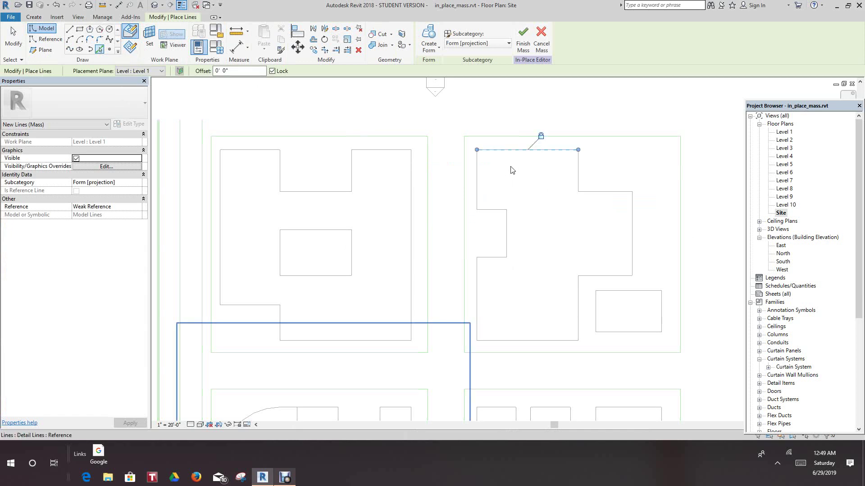
left_click(580, 180)
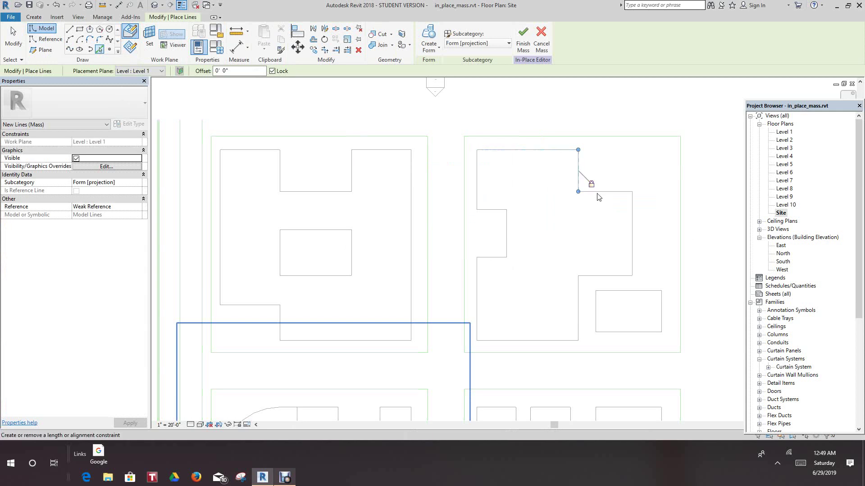
left_click(600, 198)
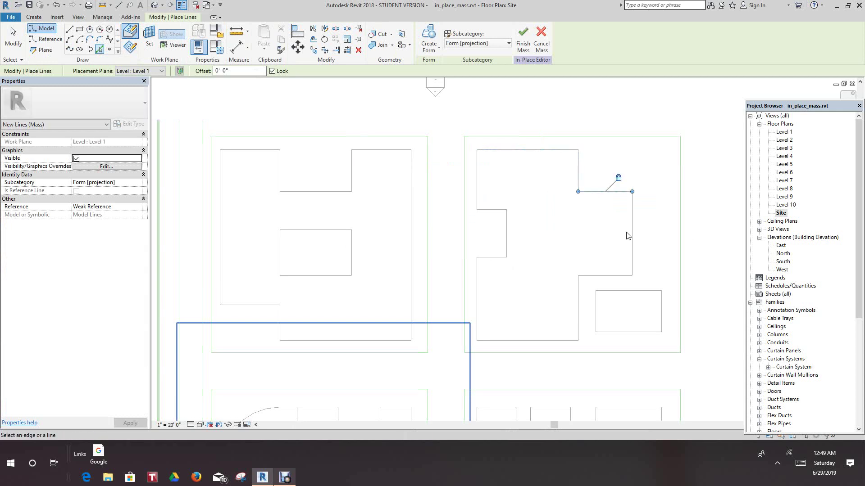
left_click(631, 239)
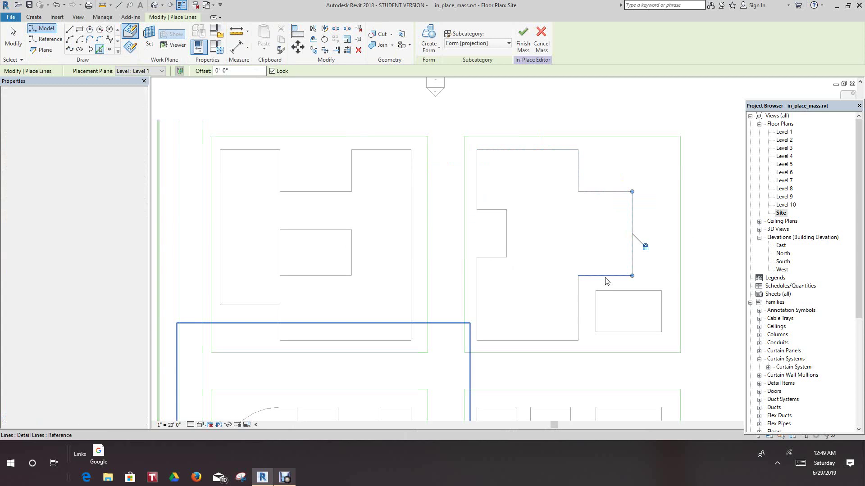
left_click(597, 279)
left_click(578, 309)
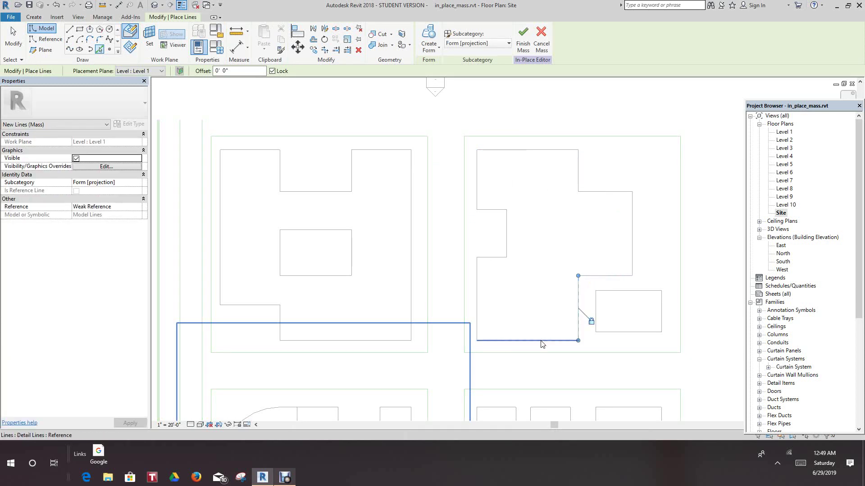
Step: Pick the bottom, left, notch and upper-left edges to close the building outline
left_click(543, 342)
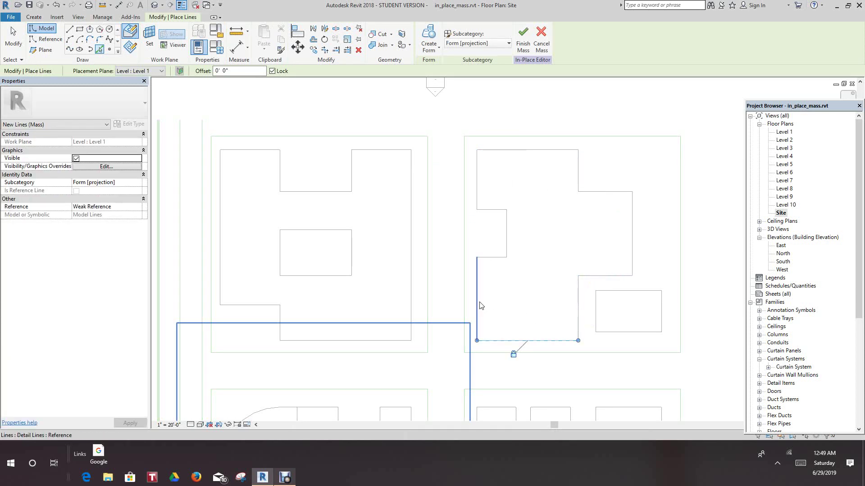
left_click(478, 264)
left_click(497, 263)
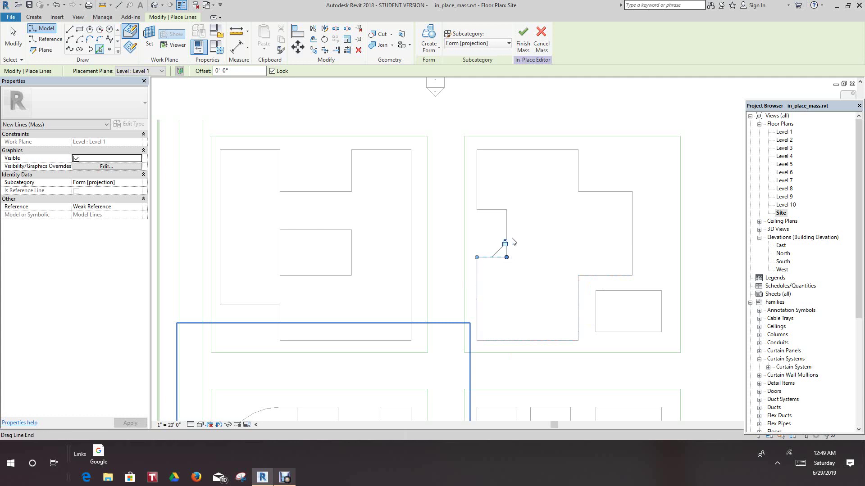
left_click(507, 240)
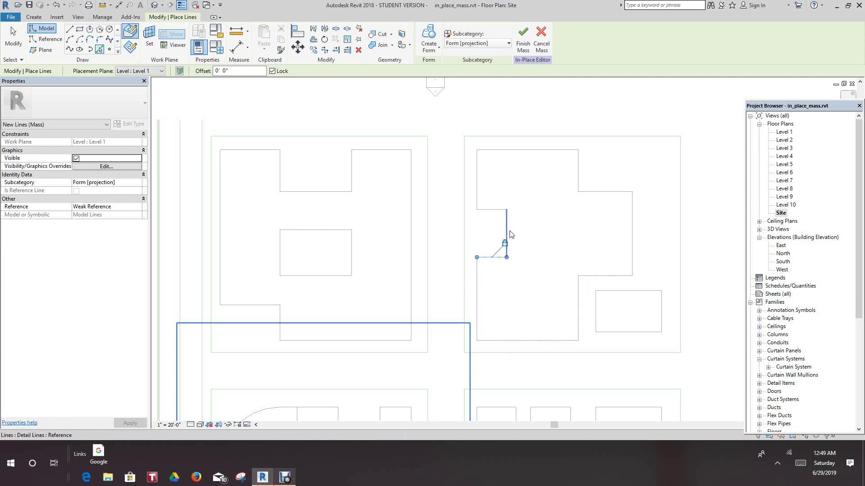
left_click(496, 211)
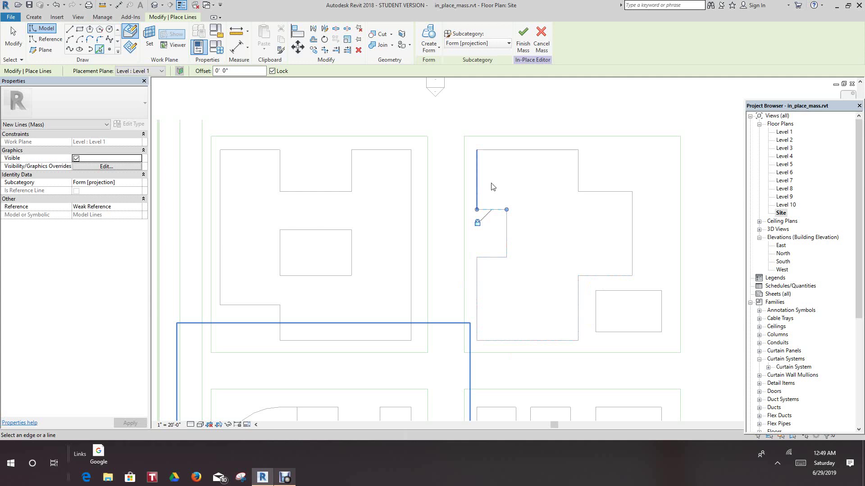
left_click(493, 186)
Step: In the 3D view, Tab-select the traced outline chain and extrude it into a solid form
left_click(154, 5)
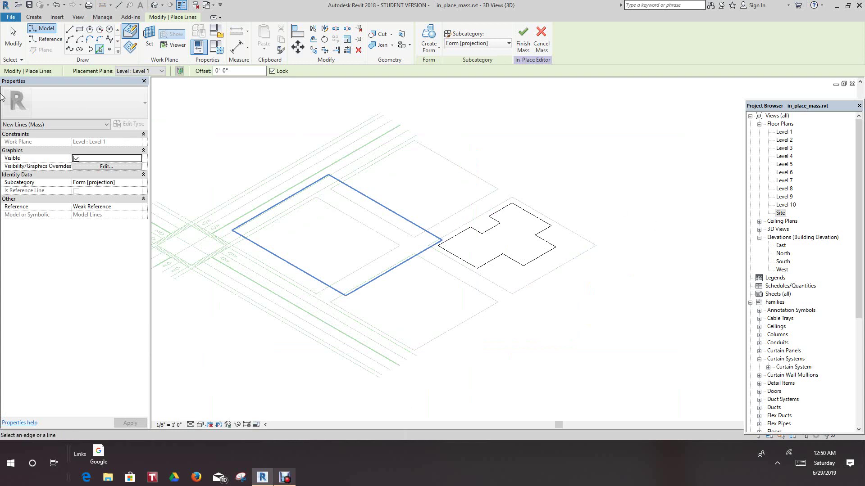
left_click(13, 38)
key("Tab")
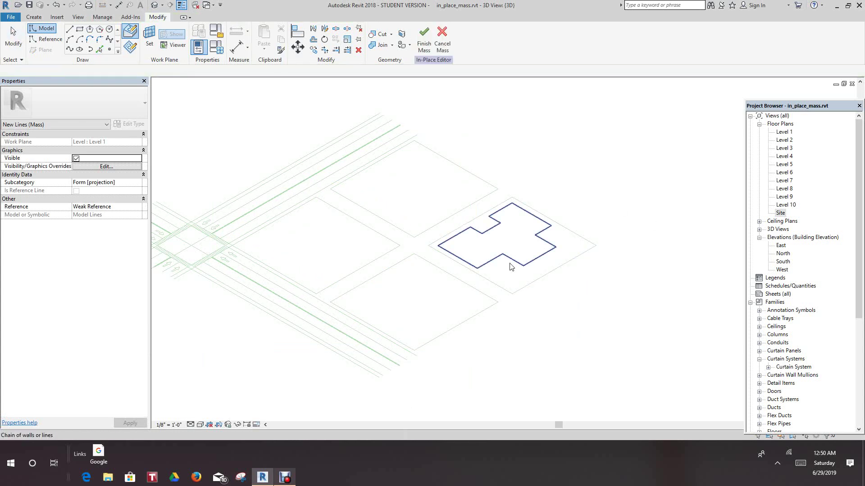
left_click(510, 267)
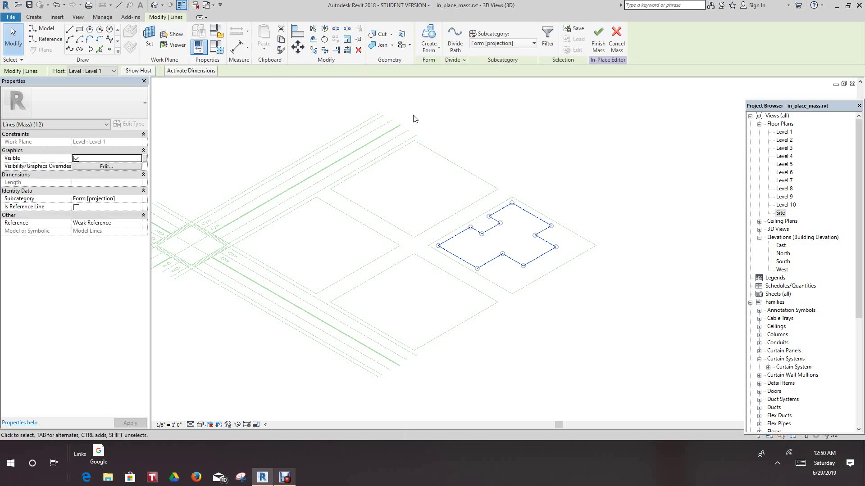
left_click(440, 47)
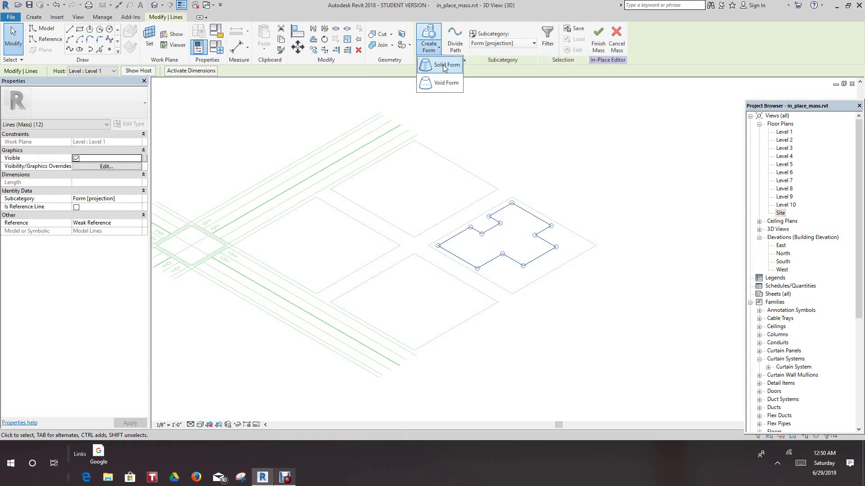
left_click(445, 66)
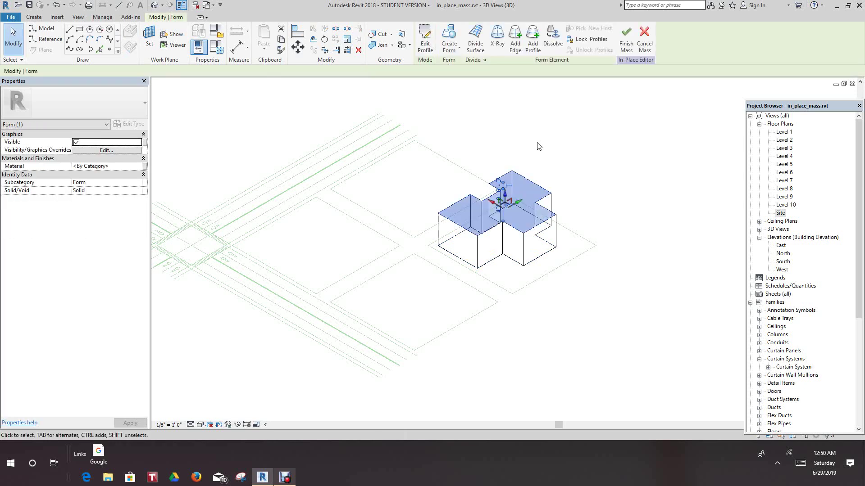
Step: In the East elevation, drag the form's top arrow up to a higher level line
double_click(782, 246)
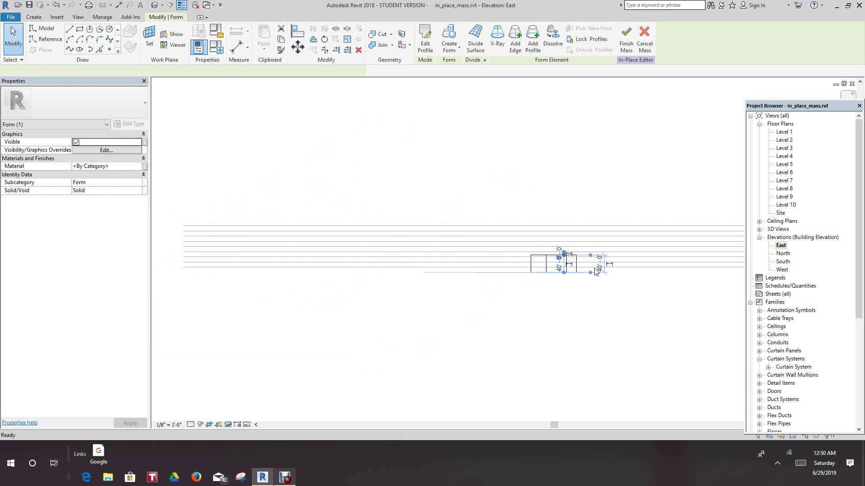
middle_click_drag(569, 252, 521, 342)
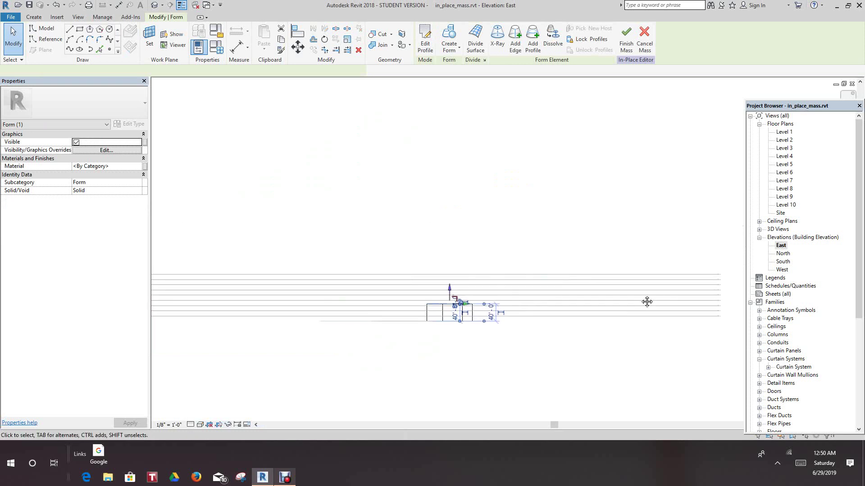
scroll(681, 280, "up", 2)
scroll(681, 280, "up", 2)
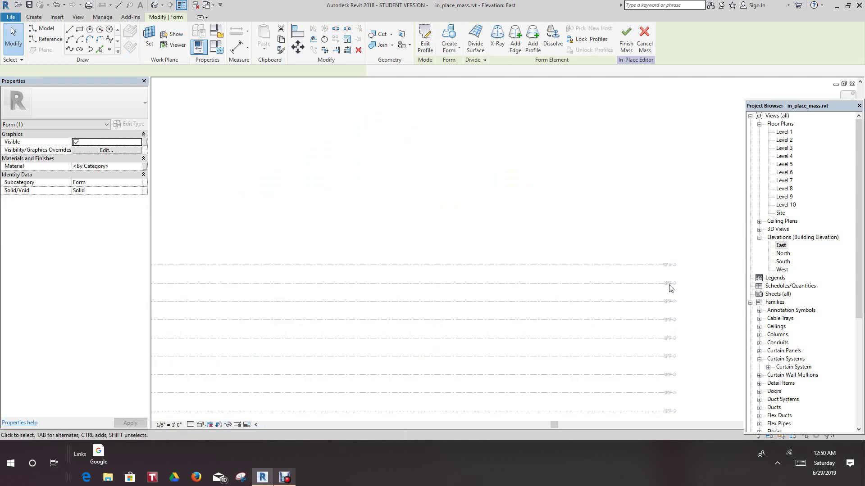
scroll(517, 289, "down", 3)
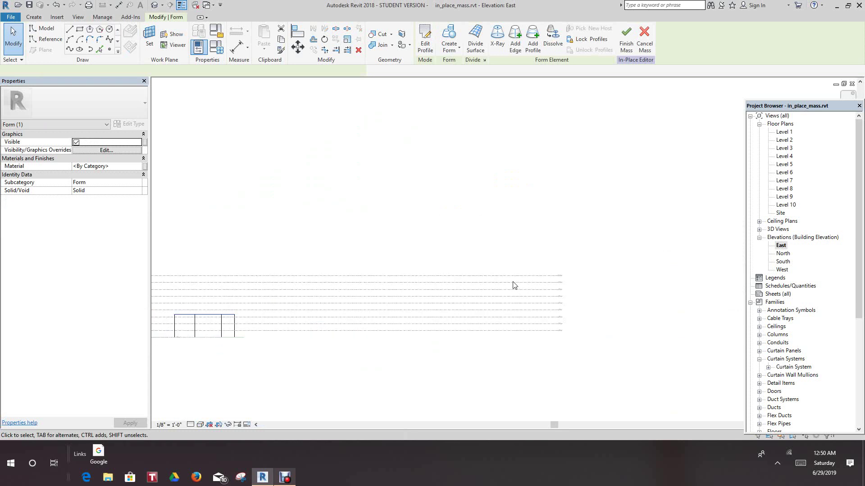
middle_click_drag(514, 285, 593, 275)
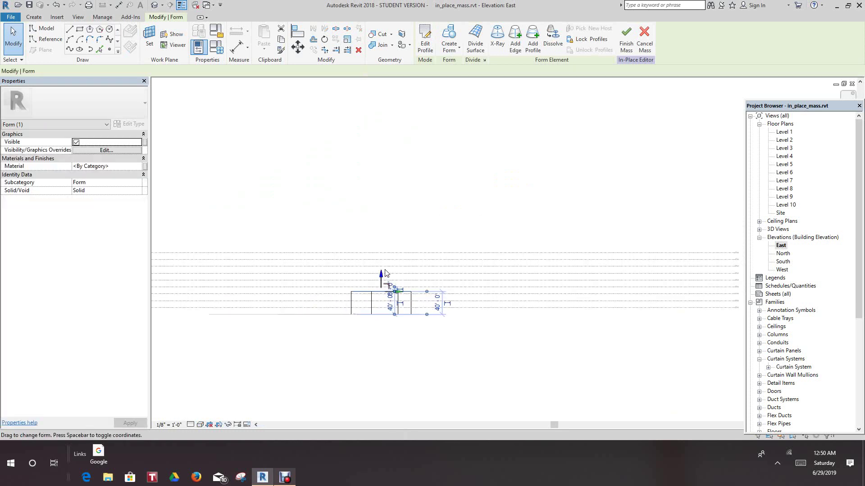
scroll(383, 275, "up", 2)
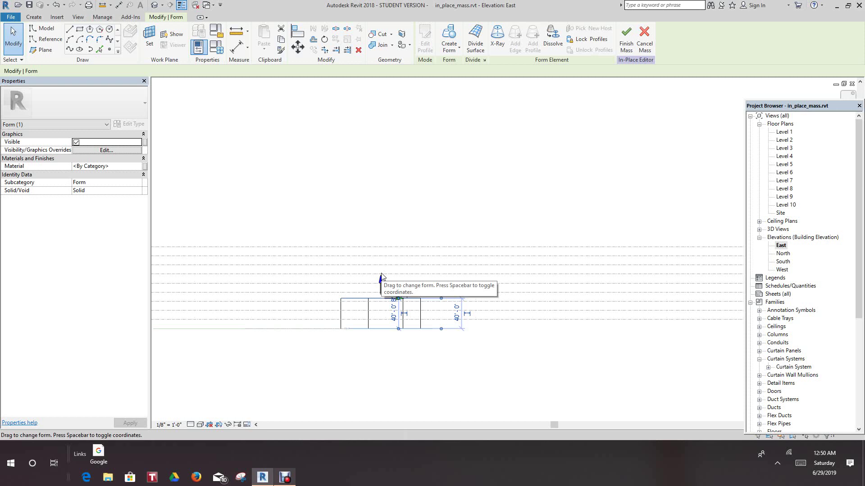
scroll(383, 284, "up", 2)
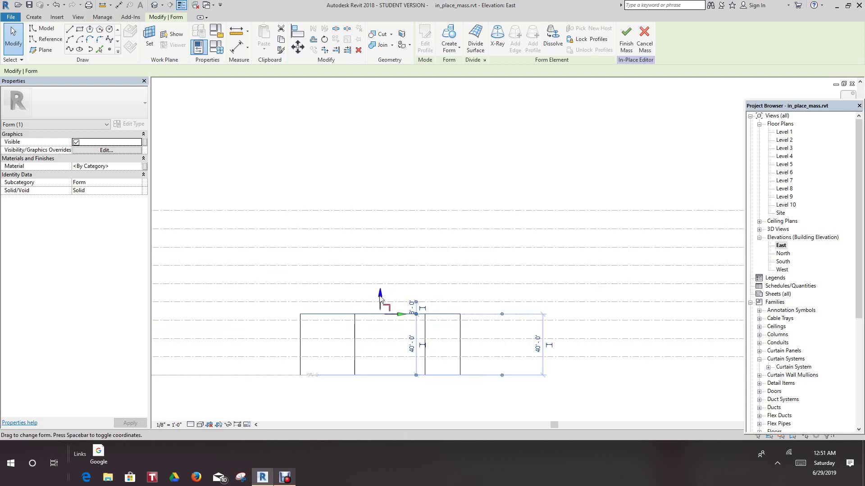
left_click_drag(380, 298, 381, 183)
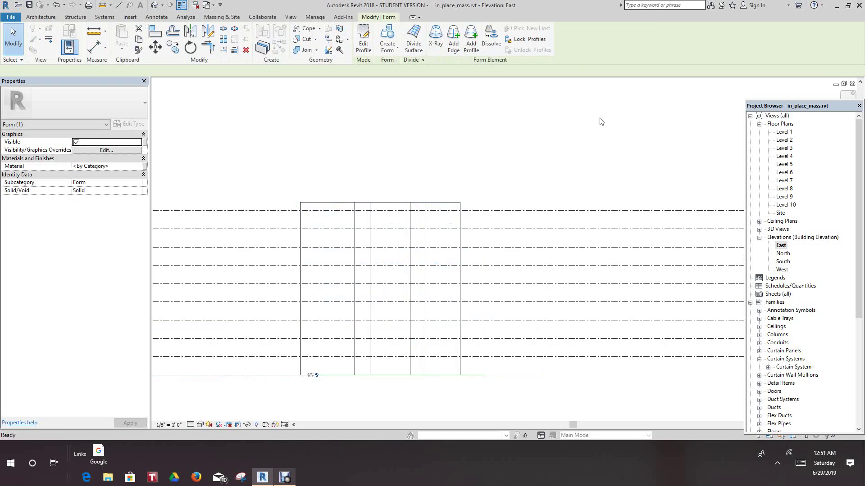
Step: Review the mass in 3D and on the Site plan, then select the Building 1 mass
left_click(155, 5)
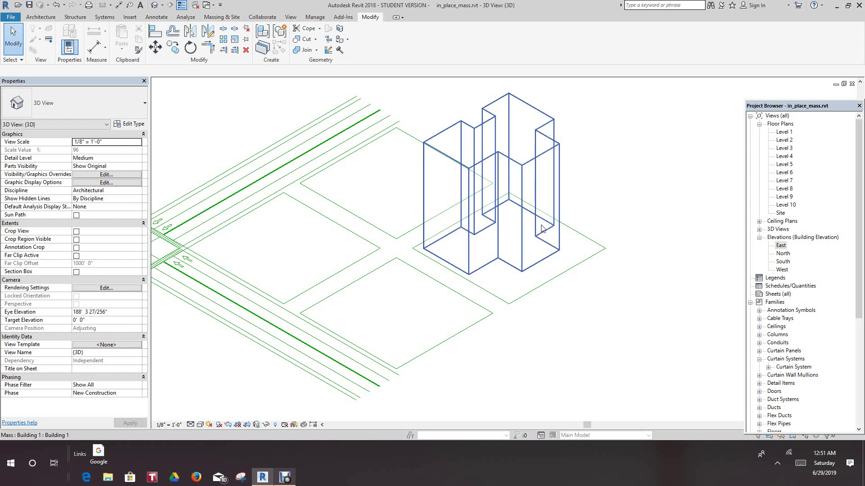
scroll(571, 223, "up", 3)
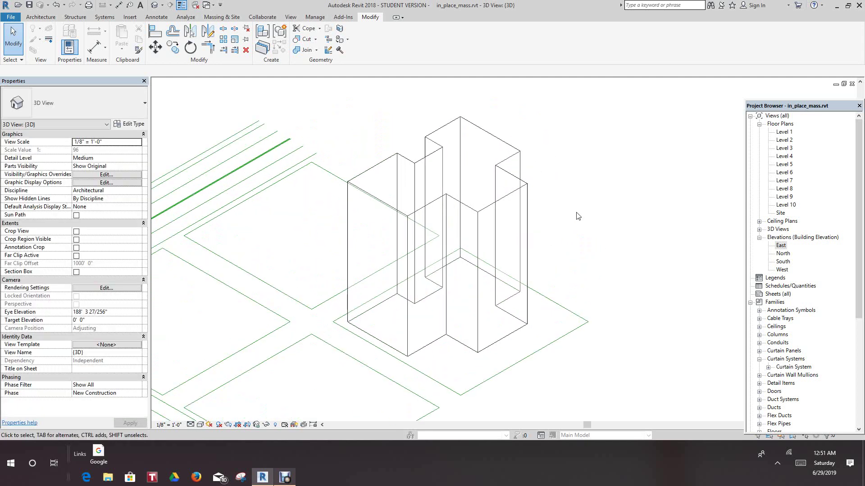
double_click(781, 213)
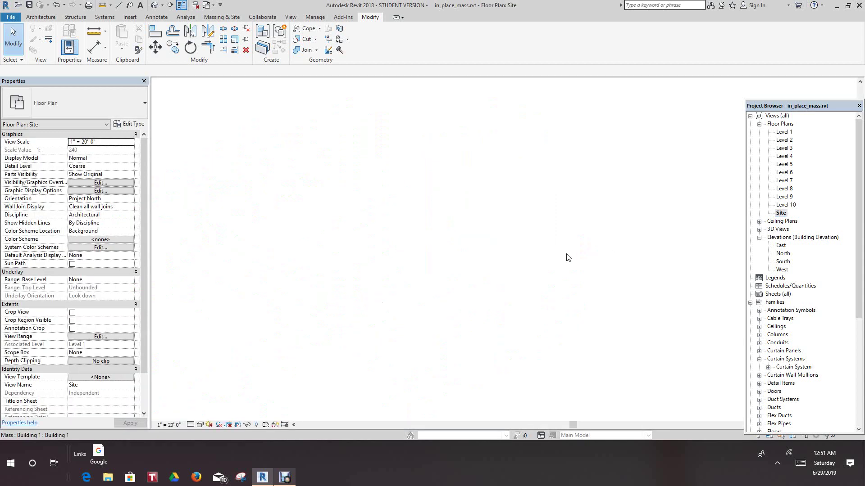
scroll(520, 194, "up", 1)
scroll(520, 194, "down", 2)
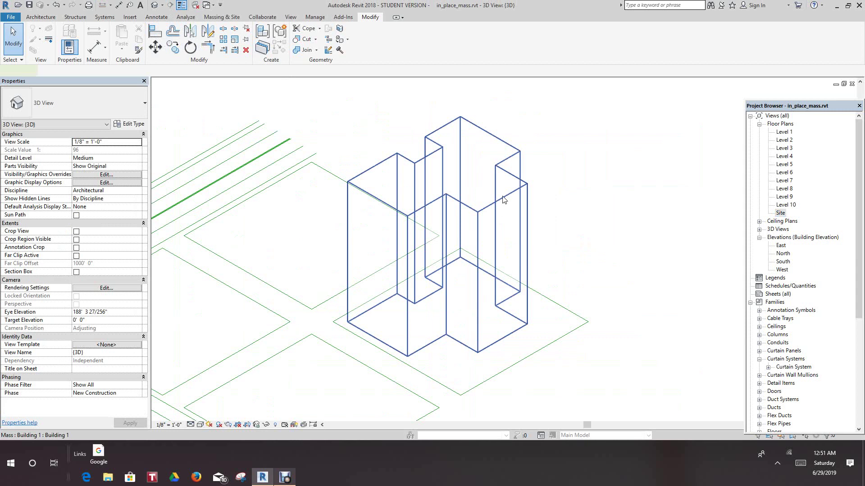
left_click(503, 200)
scroll(553, 187, "down", 3)
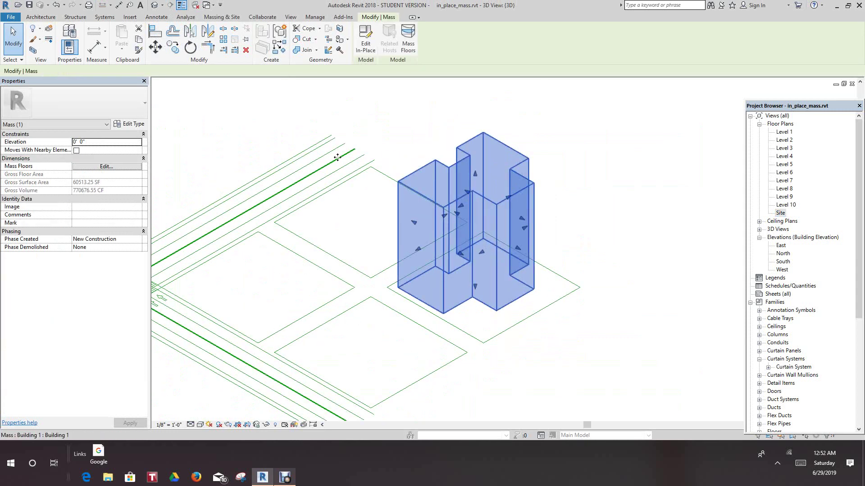
Step: Start Floor by Face on the mass, then cancel it
left_click(232, 18)
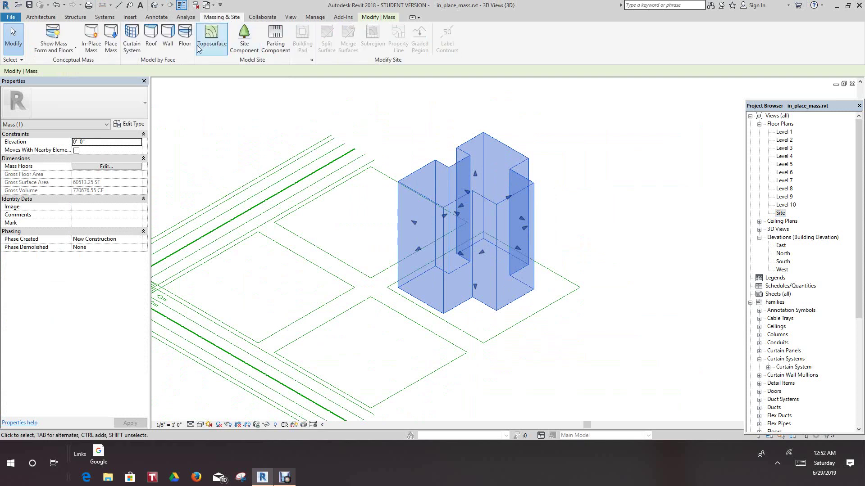
left_click(185, 40)
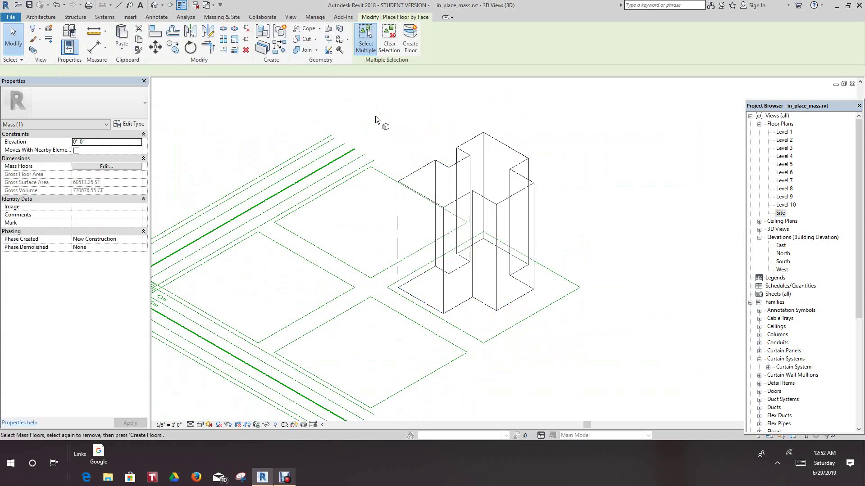
left_click_drag(376, 111, 578, 343)
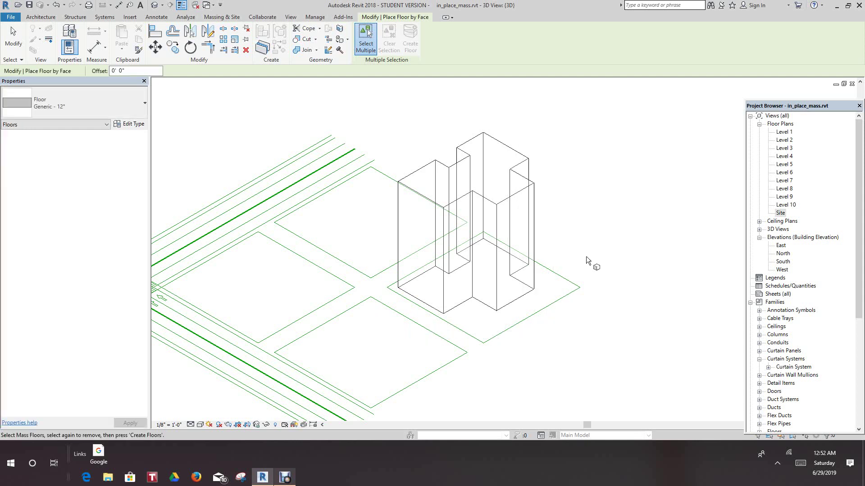
right_click(570, 151)
left_click(583, 155)
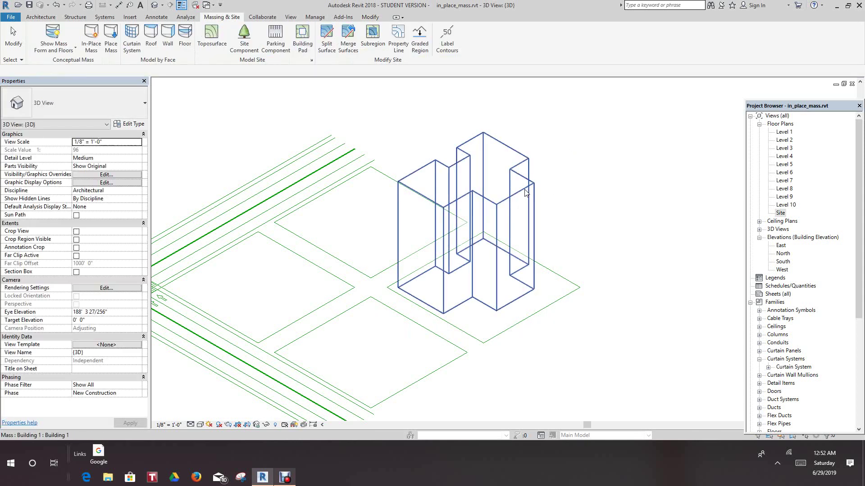
Step: Add mass floors to the Building 1 mass at Levels 1 through 10
left_click(528, 195)
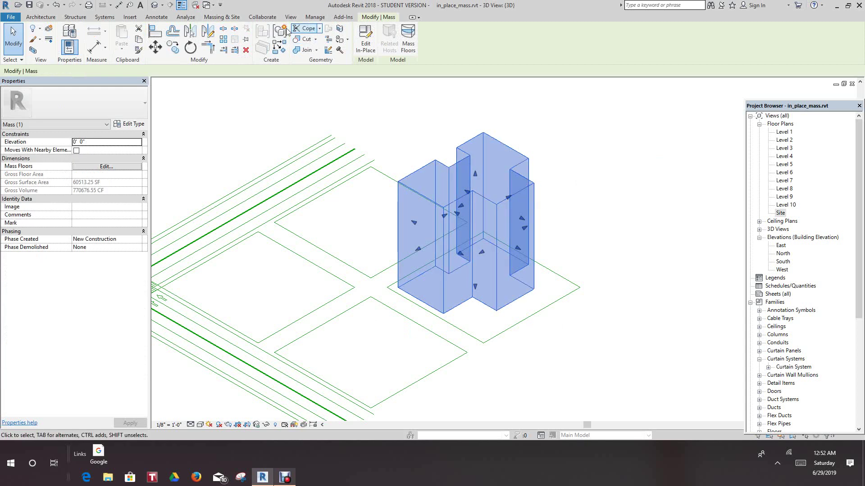
left_click(408, 41)
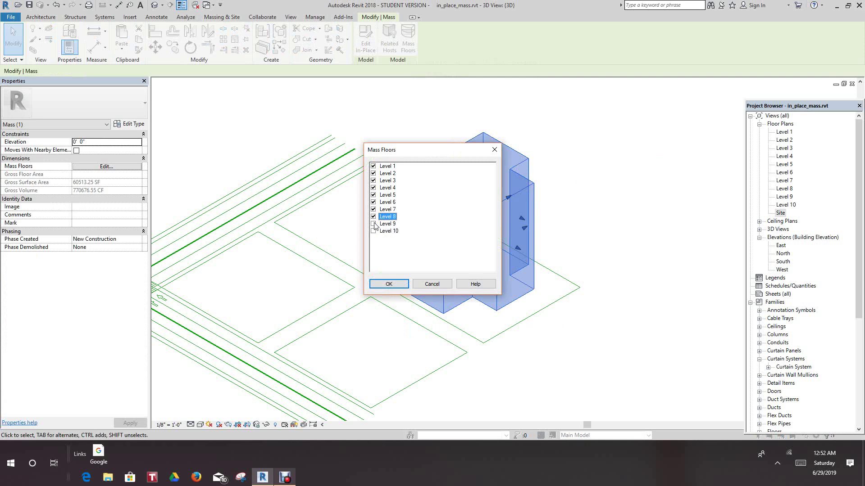
left_click(388, 283)
Step: Zoom around the floored mass, Tab-select the Level 7 mass floor, then deselect it
left_click(587, 206)
scroll(569, 192, "up", 2)
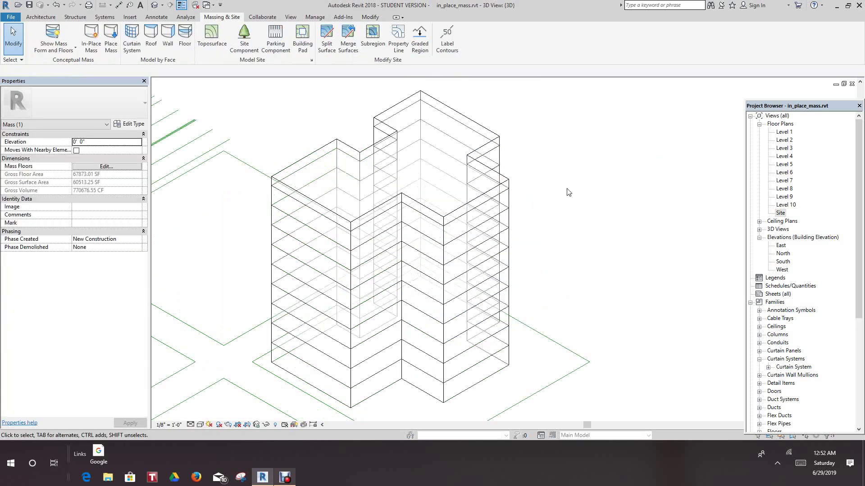
scroll(569, 192, "down", 2)
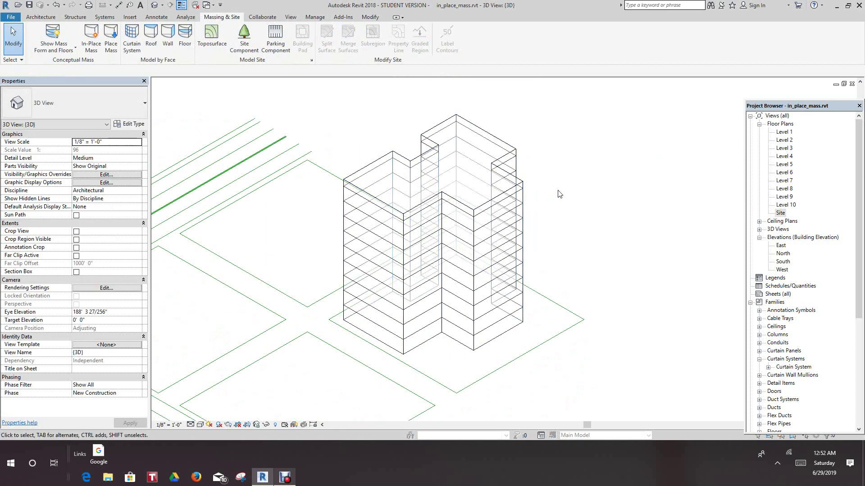
scroll(558, 195, "up", 2)
scroll(557, 197, "down", 3)
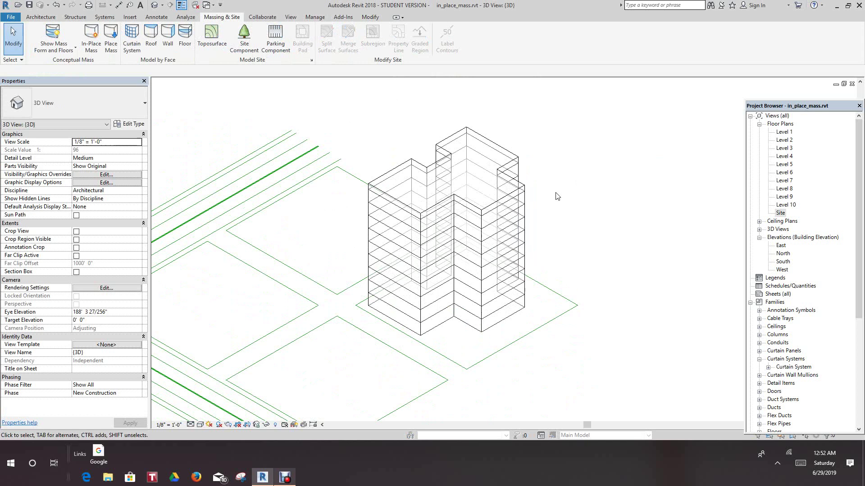
scroll(553, 200, "down", 1)
scroll(516, 202, "up", 4)
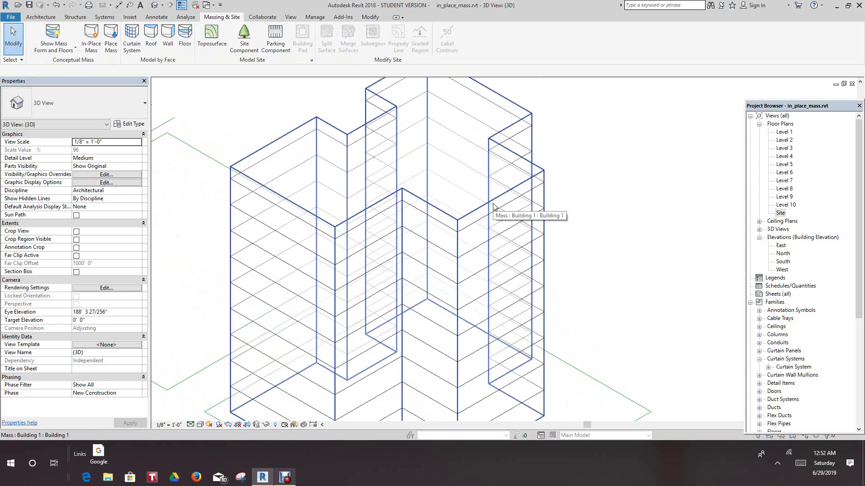
key("Tab")
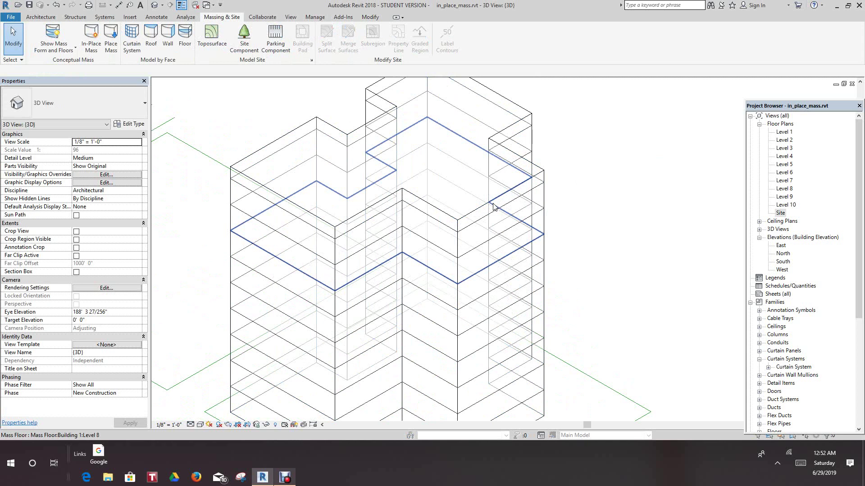
key("Tab")
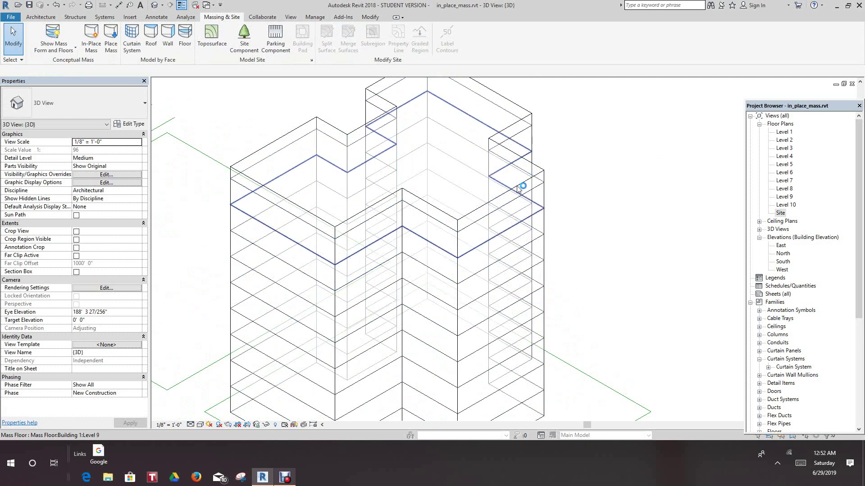
scroll(531, 136, "up", 3)
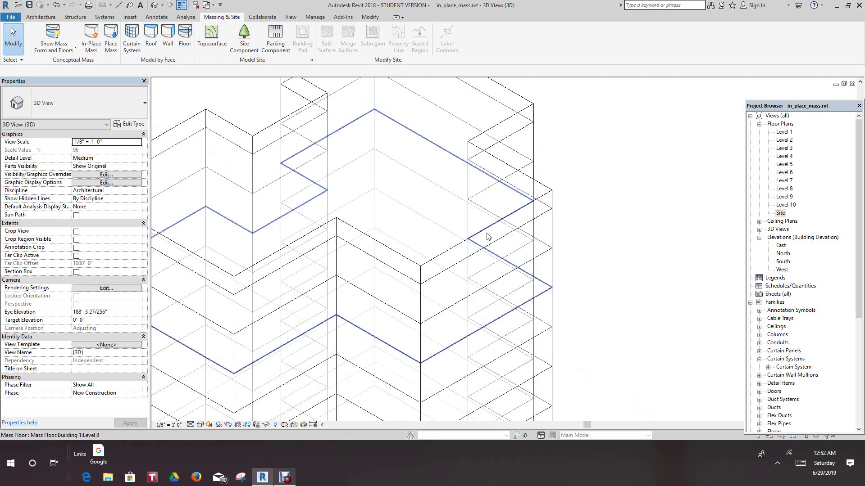
key("Tab")
key("Tab")
key("Tab")
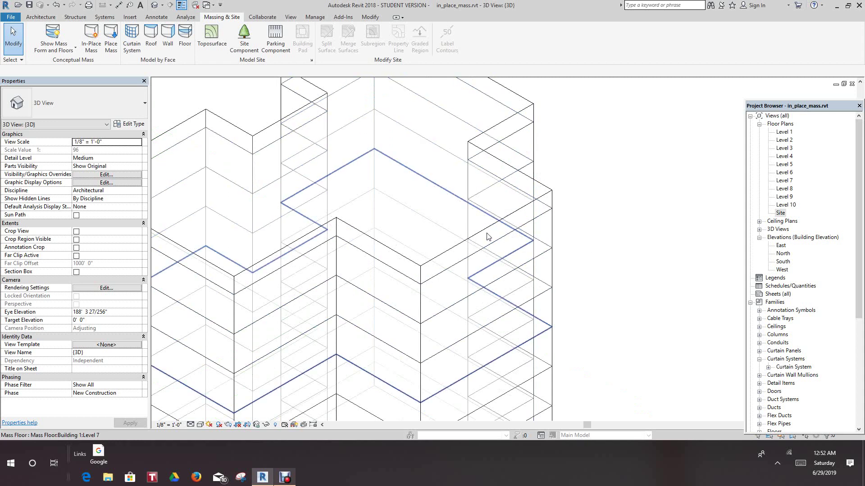
left_click(488, 237)
right_click(487, 236)
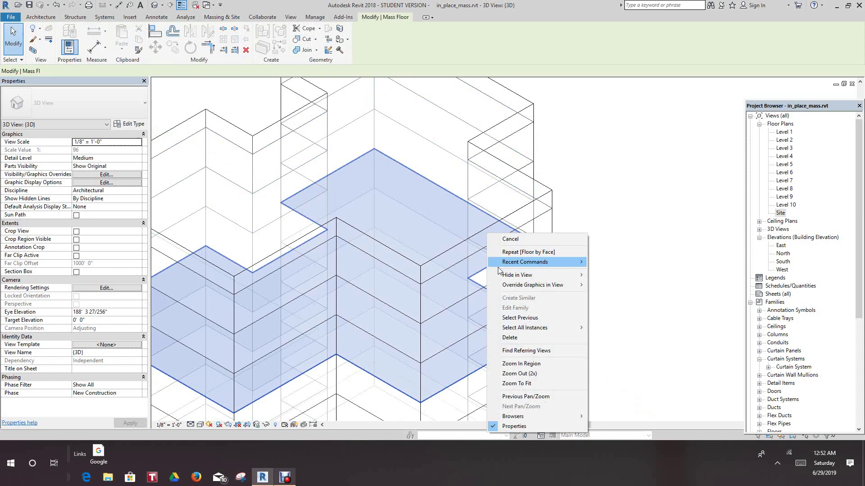
key("Escape")
scroll(579, 176, "down", 1)
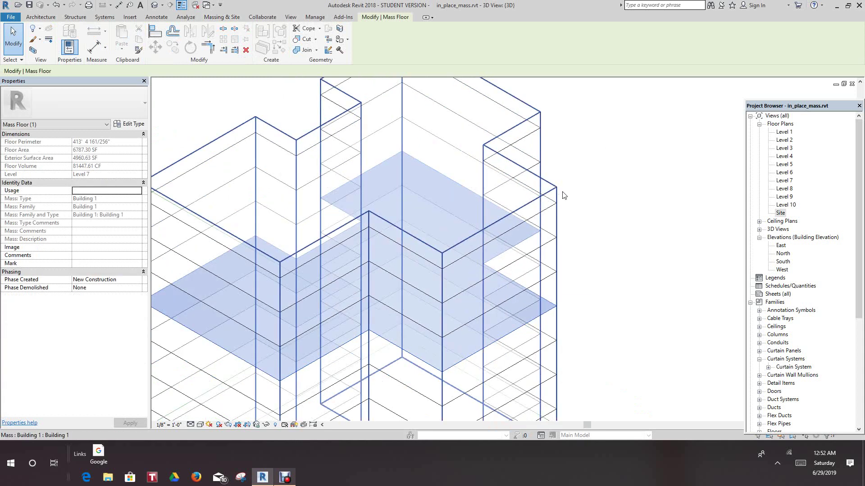
left_click(582, 186)
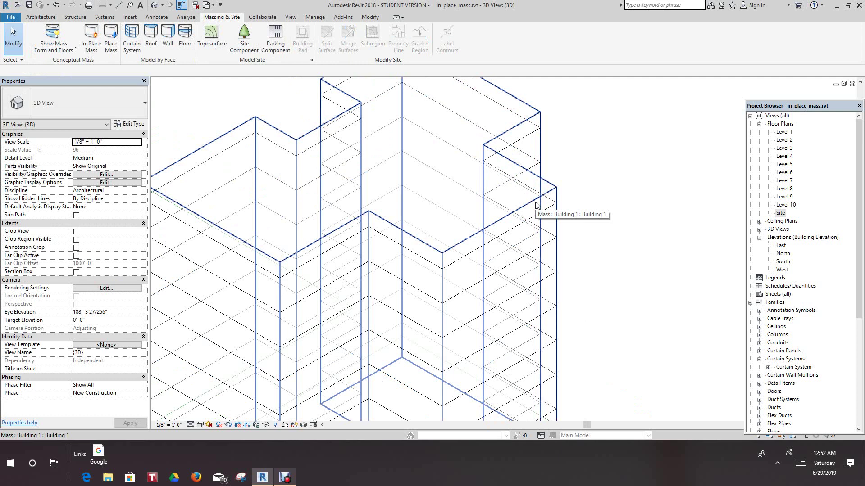
Step: Tab-cycle through the mass's floors and faces, select a face, then clear the selection
key("Tab")
key("Tab")
key("Tab")
key("Tab")
key("Tab")
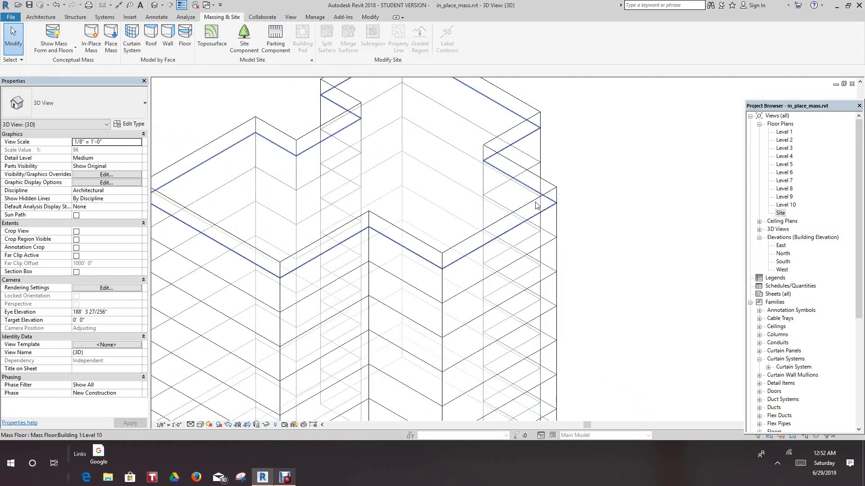
key("Tab")
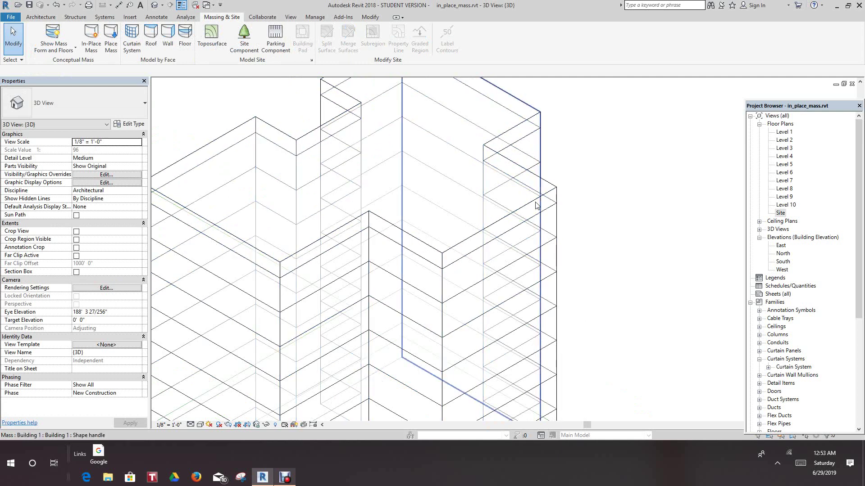
key("Tab")
key("Tab")
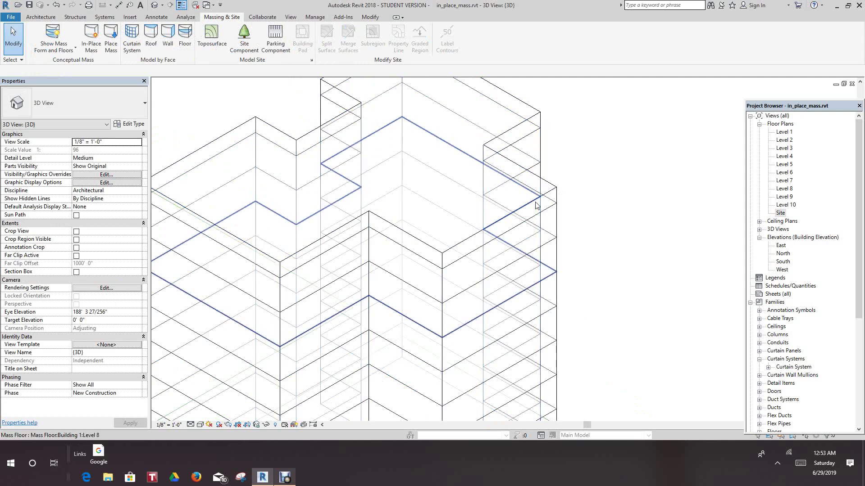
key("Tab")
key("Tab")
left_click(536, 205)
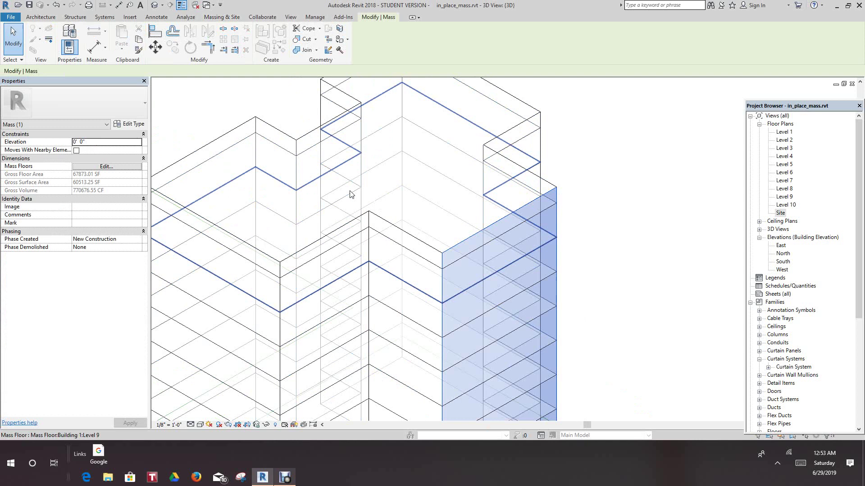
scroll(451, 172, "down", 4)
left_click(554, 165)
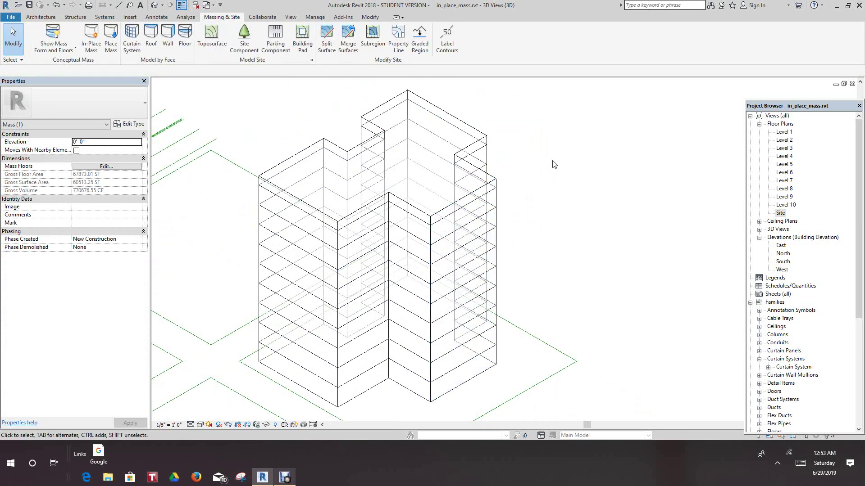
Step: Select a face of the building mass once more and leave it unselected
scroll(499, 173, "up", 1)
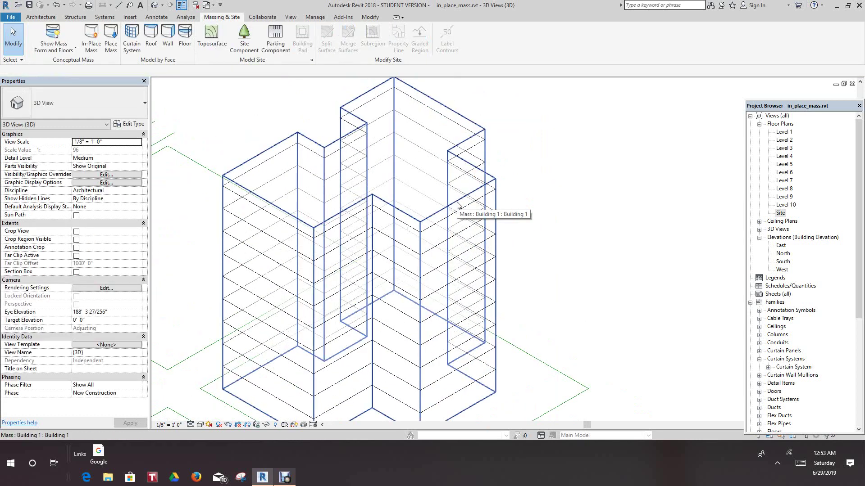
key("Tab")
key("Tab")
key("Tab")
key("Tab")
key("Tab")
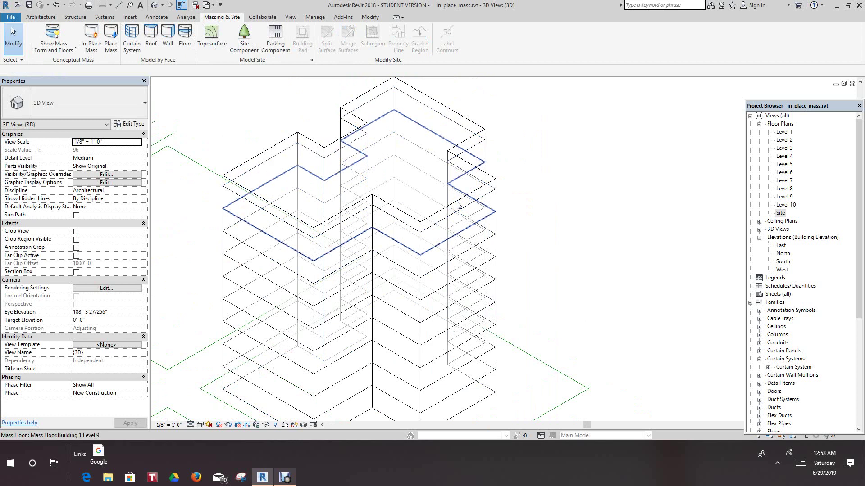
left_click(457, 205)
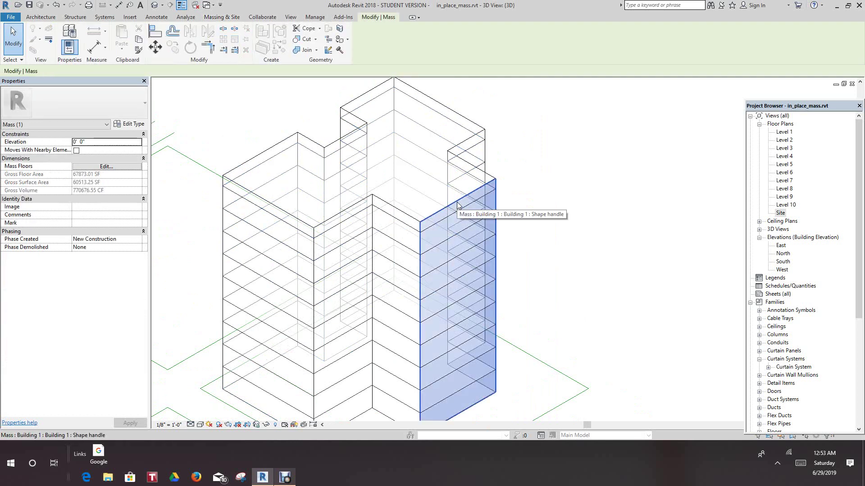
left_click(560, 154)
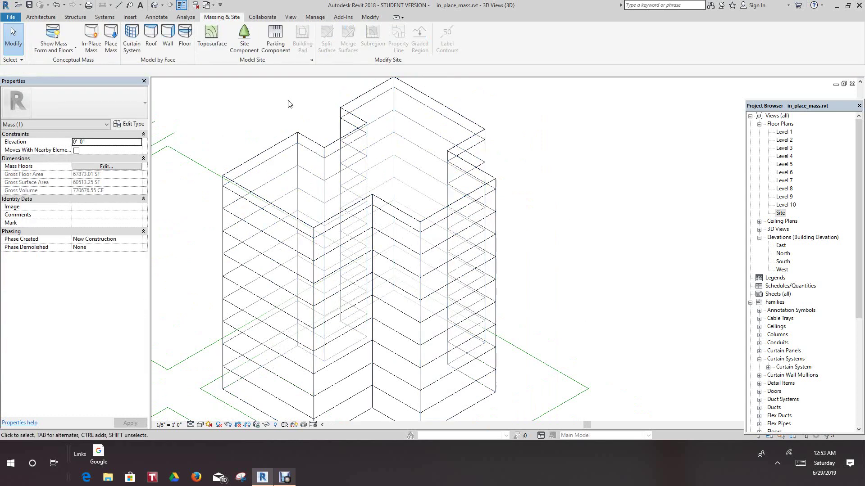
Step: Place a Generic - 8" wall by face on the mass's right face and zoom in on it
left_click(171, 36)
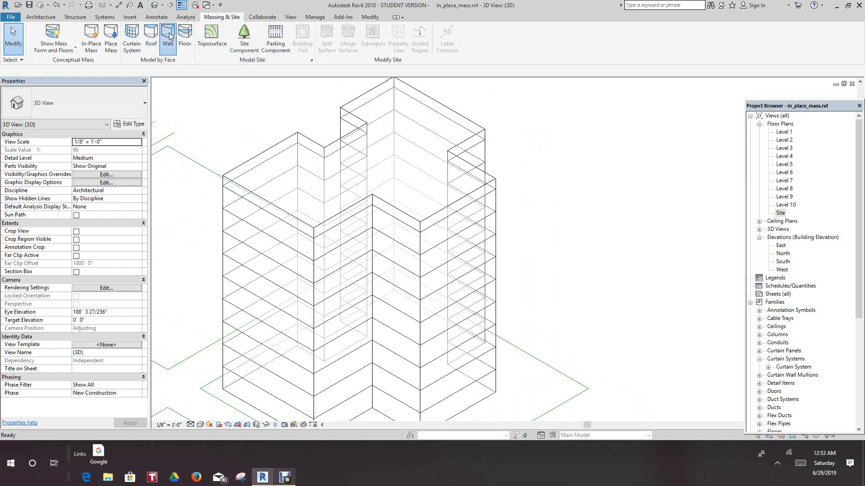
left_click(468, 205)
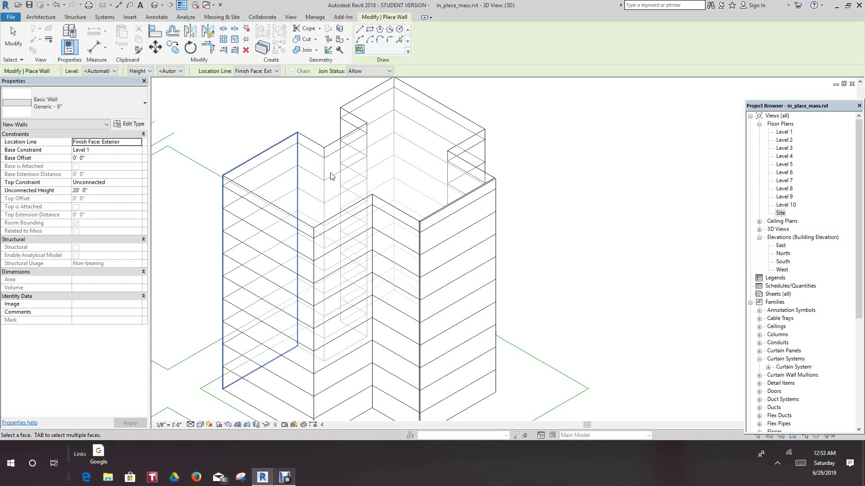
scroll(434, 218, "up", 6)
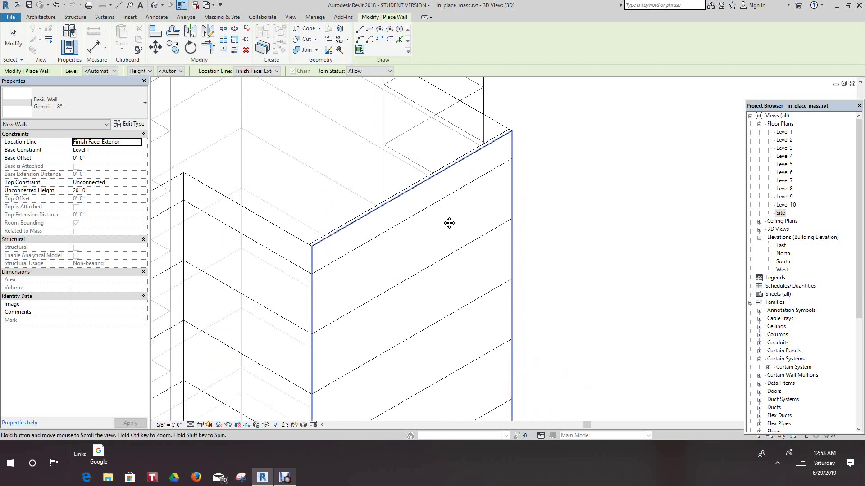
middle_click_drag(450, 223, 486, 211)
scroll(485, 212, "down", 1)
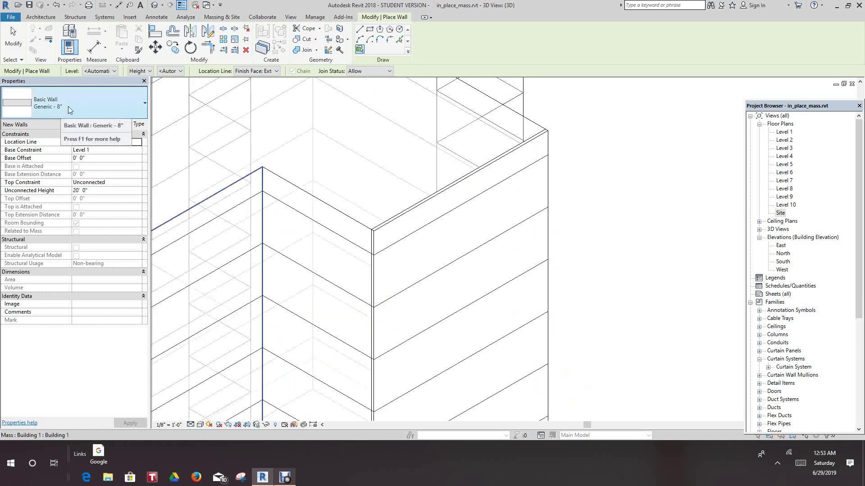
Step: Switch the wall-by-face type to Basic Wall Generic - 4" Brick
left_click(145, 105)
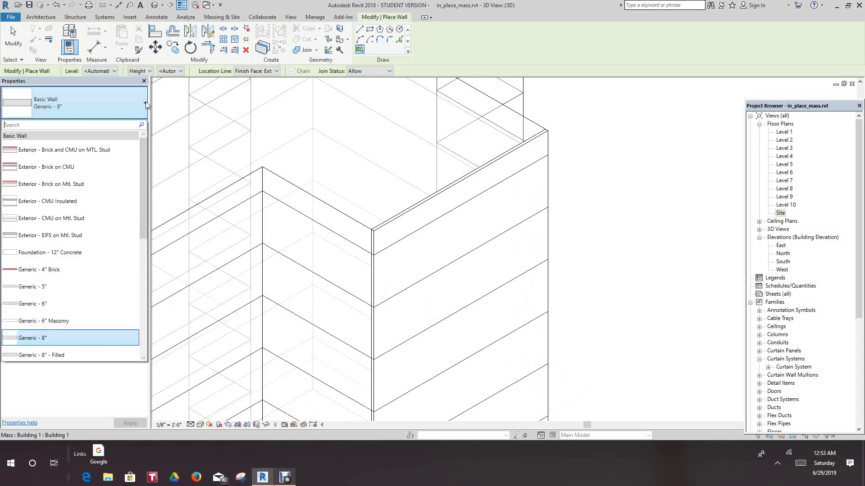
left_click(32, 274)
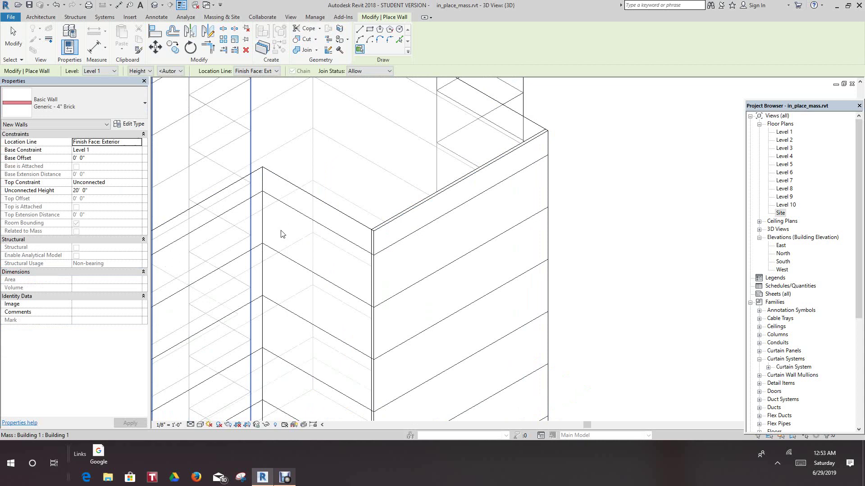
Step: Pan around the mass and add 4" brick walls by face to the next two adjoining faces
scroll(365, 237, "down", 2)
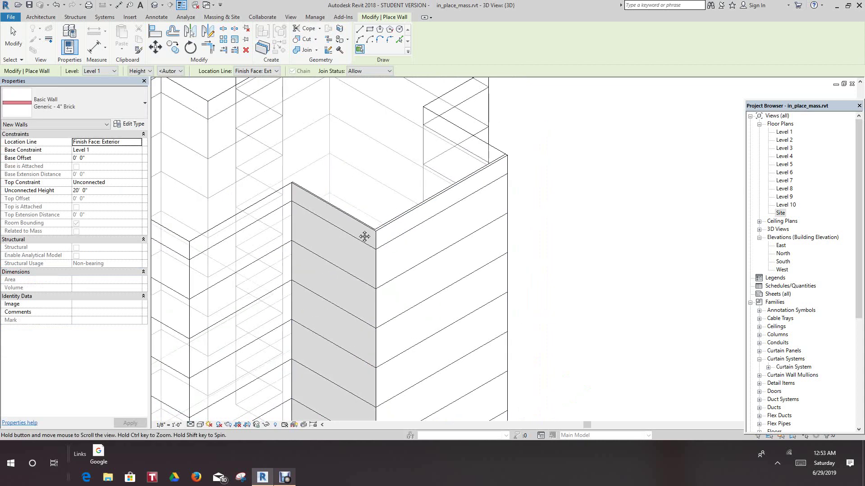
middle_click_drag(365, 237, 395, 233)
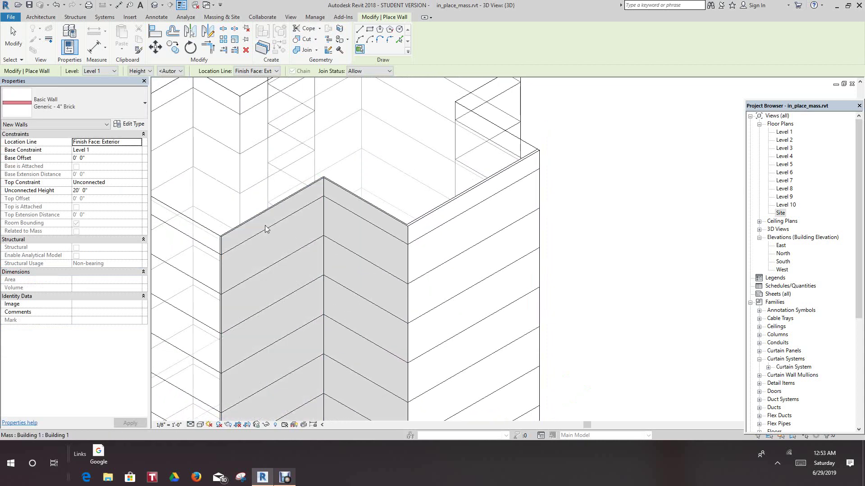
middle_click_drag(266, 229, 343, 232)
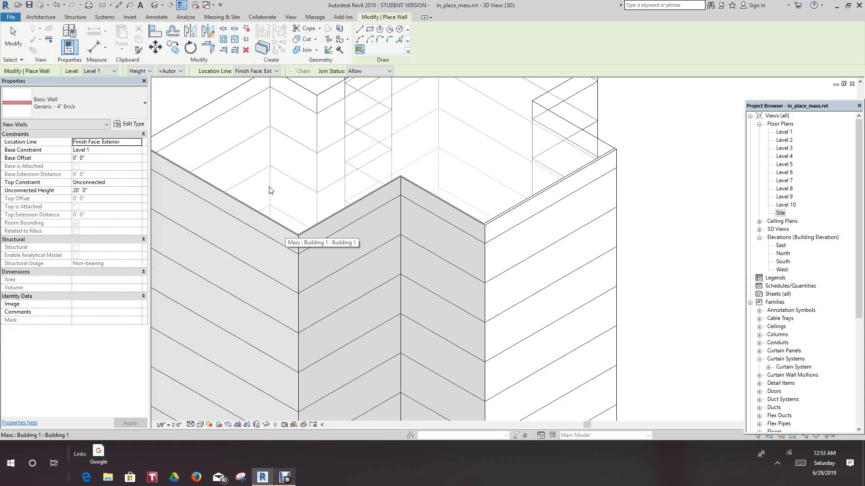
middle_click_drag(270, 190, 347, 245)
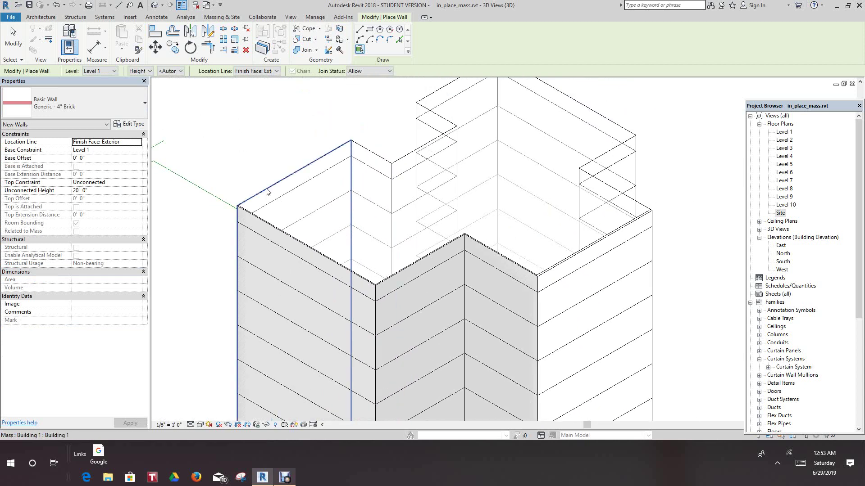
scroll(388, 129, "up", 2)
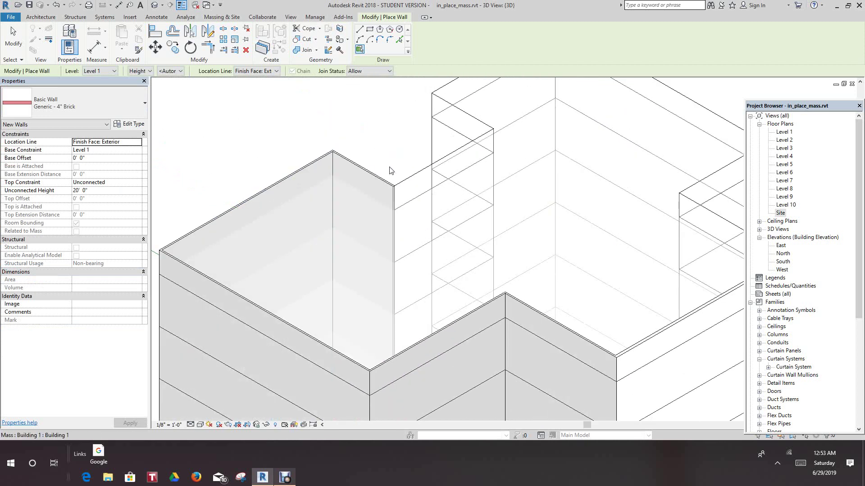
left_click(411, 177)
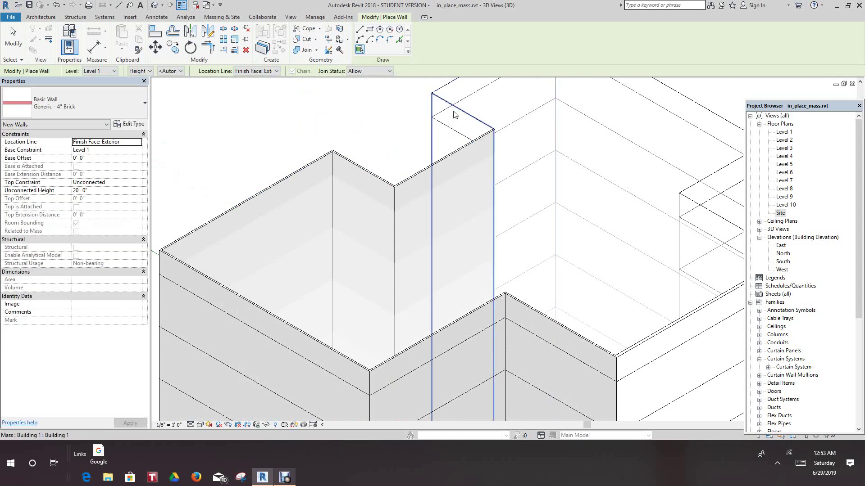
left_click(454, 115)
Step: Add brick walls to the upper-left back, long back, notch and last uncovered faces
middle_click_drag(377, 146, 303, 222)
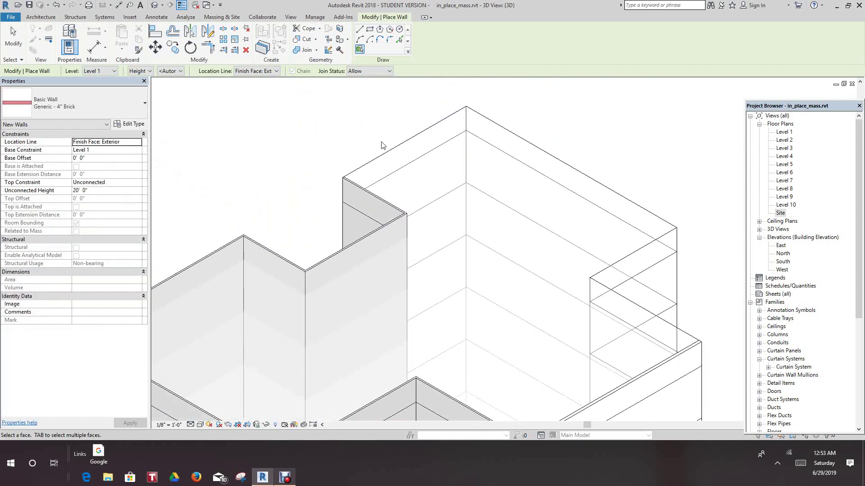
left_click(387, 152)
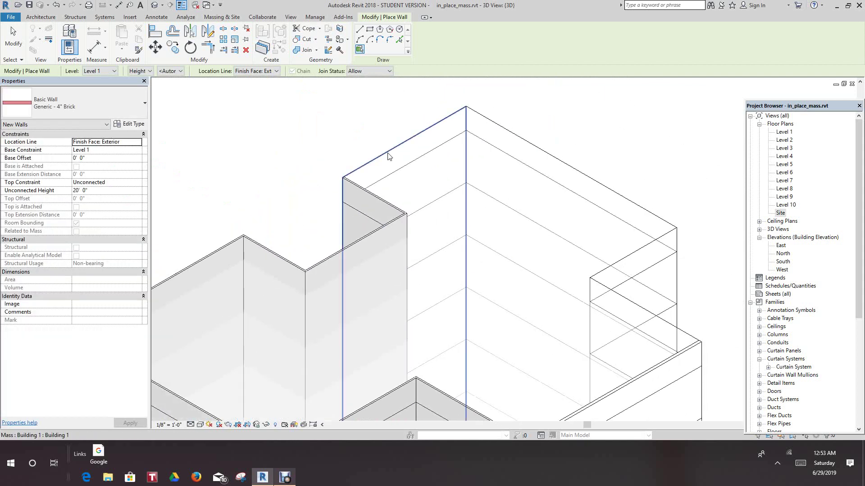
left_click(504, 131)
middle_click_drag(458, 126, 338, 68)
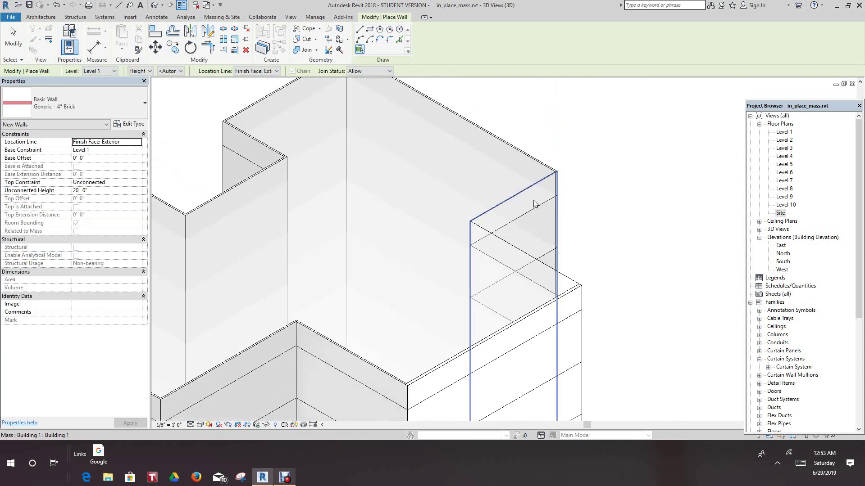
left_click(530, 193)
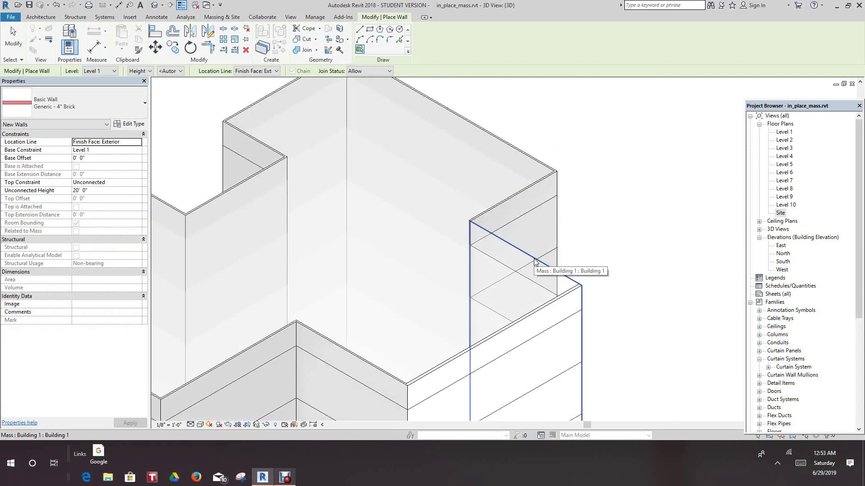
left_click(550, 266)
Step: Zoom out to the whole brick-walled tower and open the Level 1 floor plan
scroll(602, 225, "down", 5)
middle_click_drag(604, 223, 604, 172)
scroll(604, 172, "down", 2)
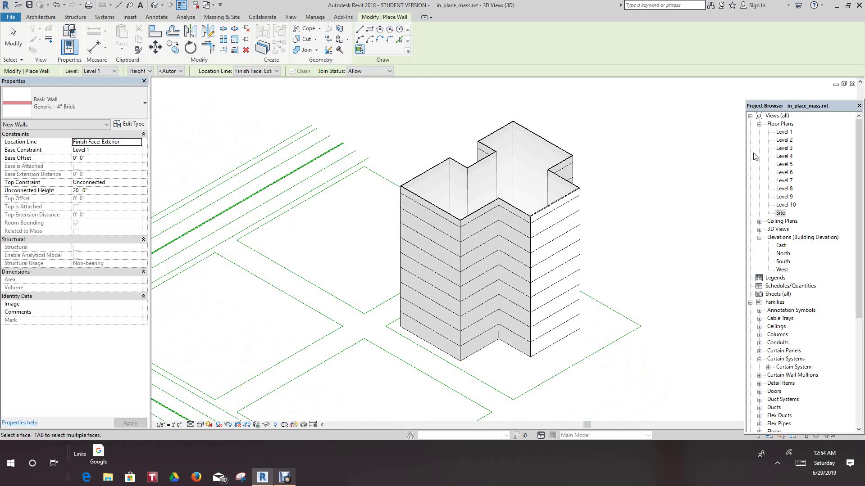
double_click(784, 132)
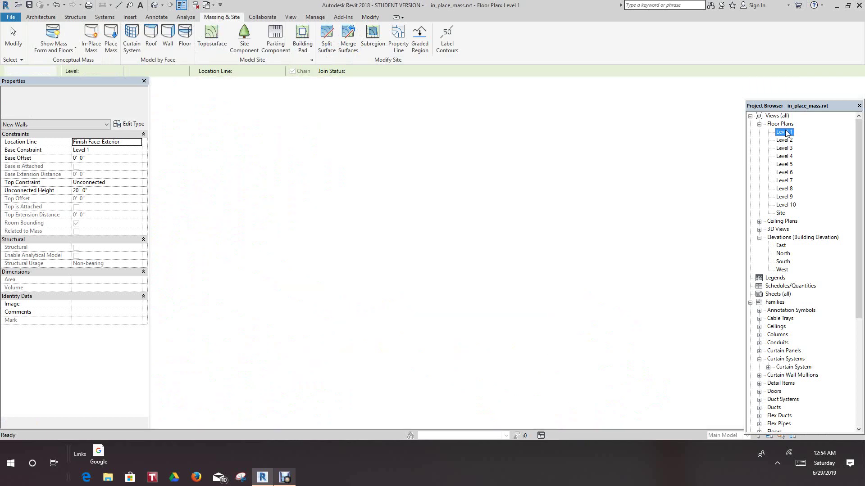
Step: Zoom into the Level 1 plan and insert a Single-Flush 36" x 84" door in the right wall
scroll(617, 174, "up", 5)
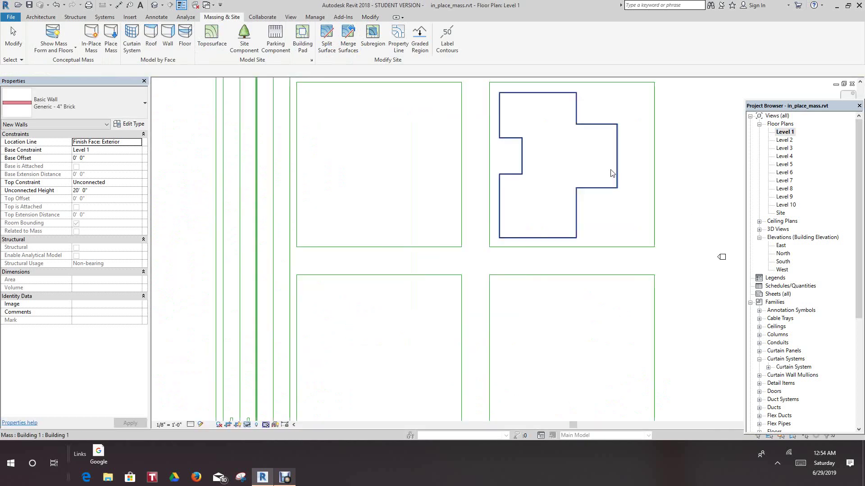
left_click(41, 17)
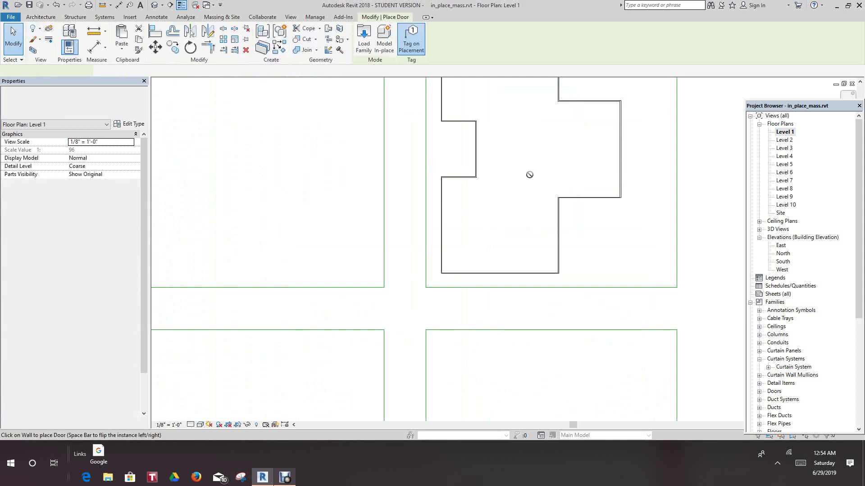
scroll(623, 150, "up", 3)
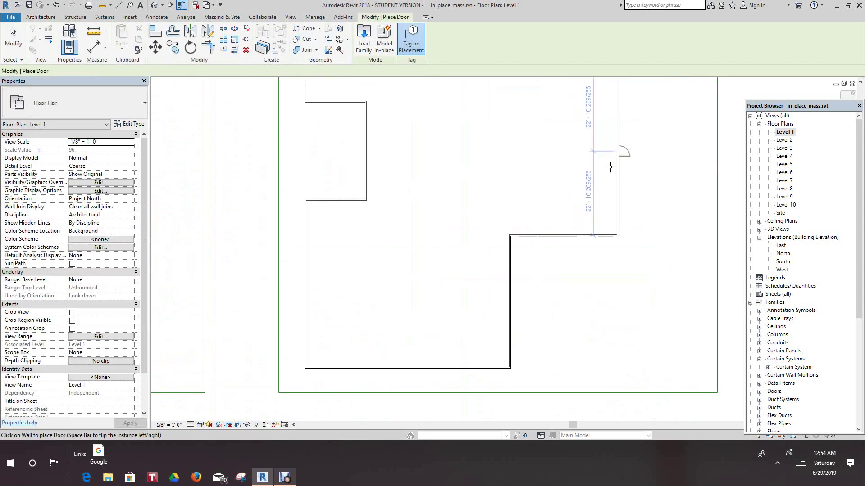
scroll(470, 223, "down", 3)
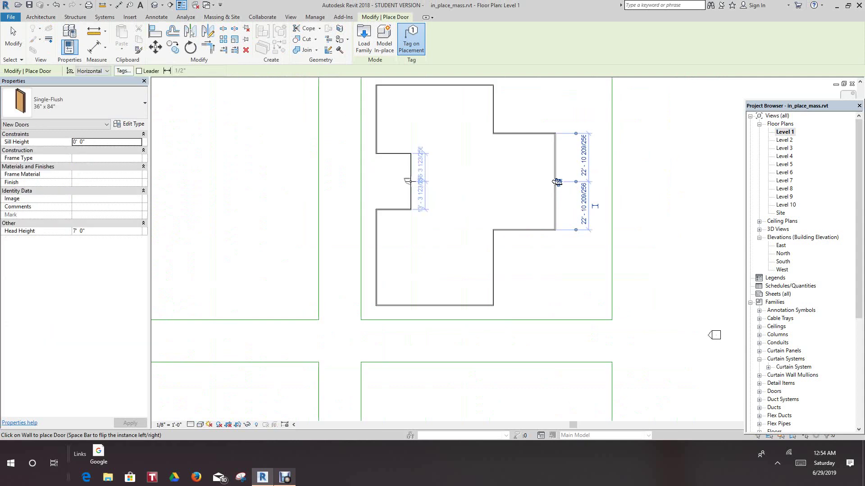
left_click(558, 182)
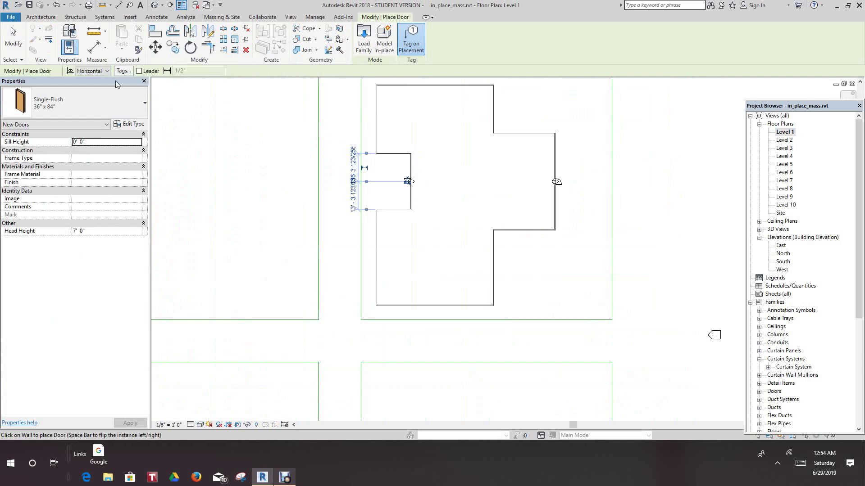
Step: Start window placement and put two windows in the right-hand wall
left_click(34, 18)
left_click(75, 35)
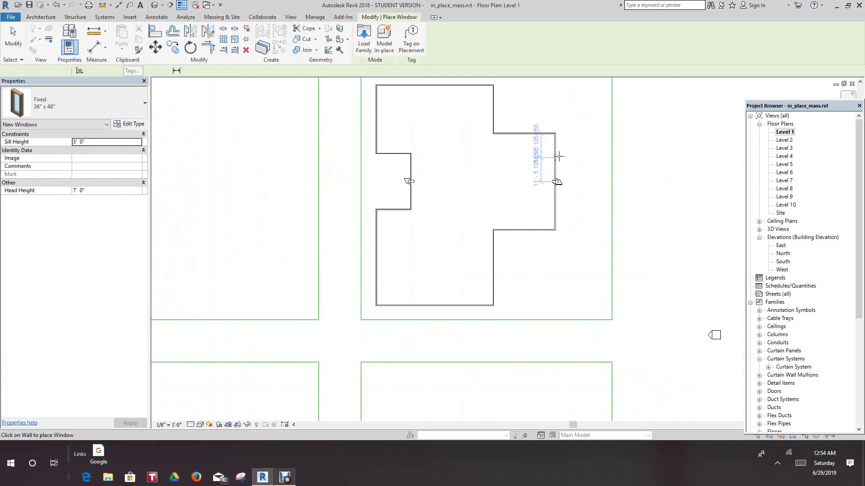
scroll(557, 158, "up", 2)
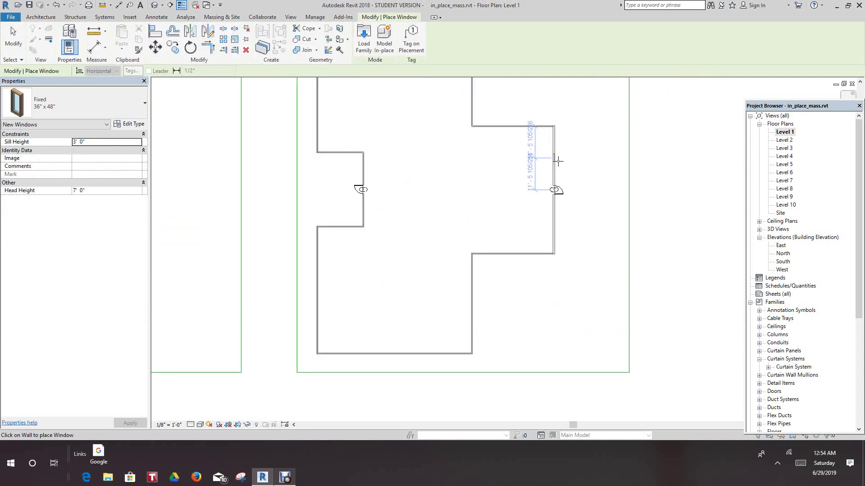
left_click(557, 160)
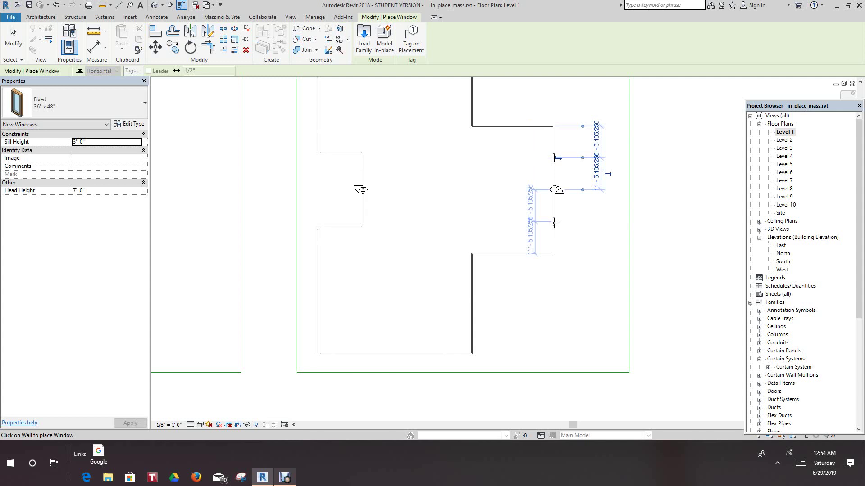
left_click(554, 222)
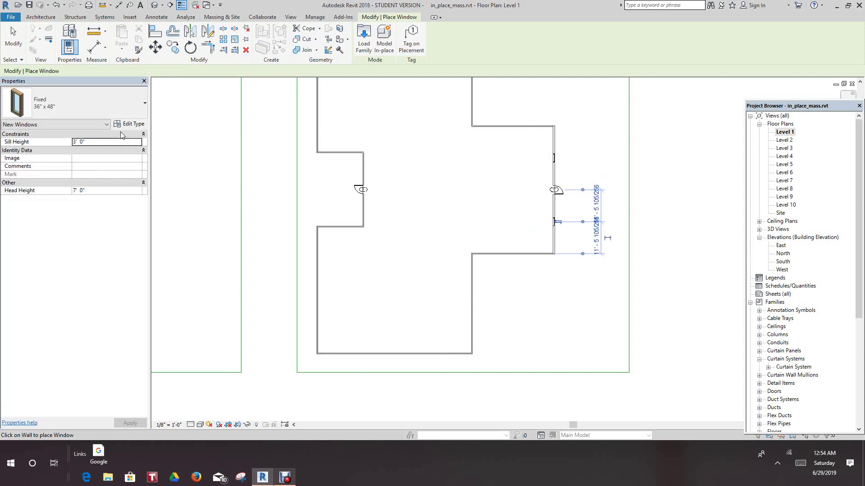
Step: Switch to Fixed 36" x 72" and place windows on the inner, upper right, top and upper left walls
left_click(145, 106)
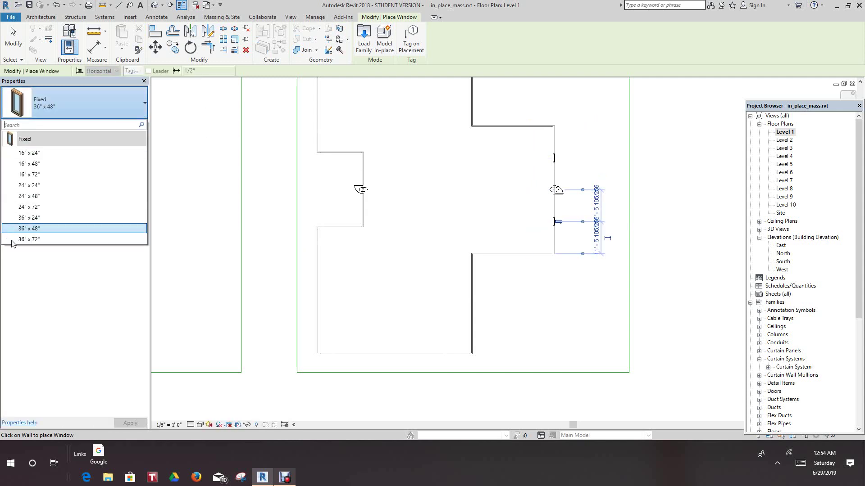
left_click(29, 239)
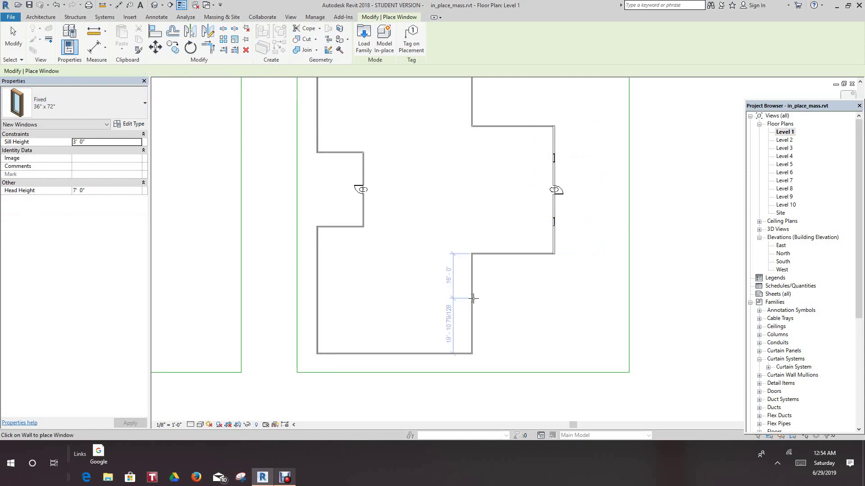
left_click(507, 253)
middle_click_drag(518, 236, 518, 333)
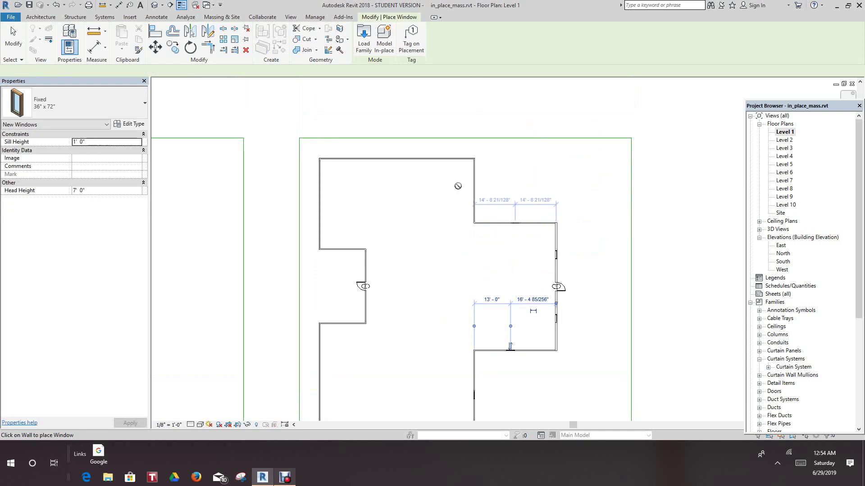
left_click(515, 223)
left_click(433, 158)
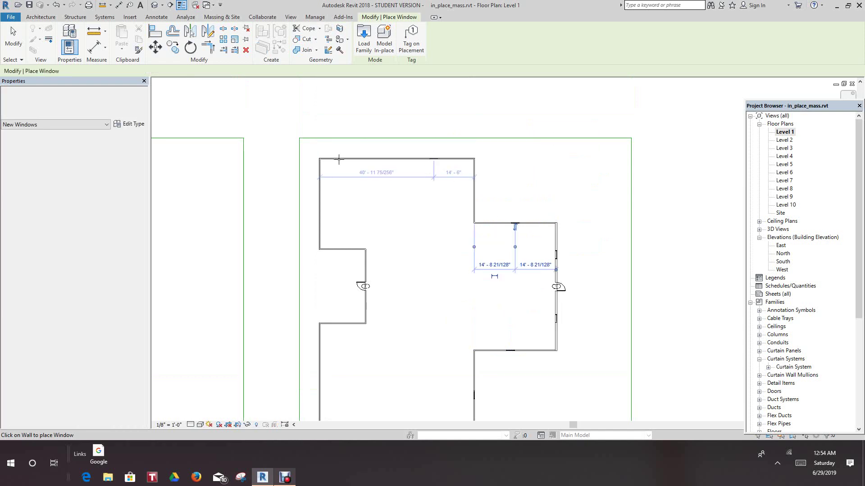
left_click(353, 158)
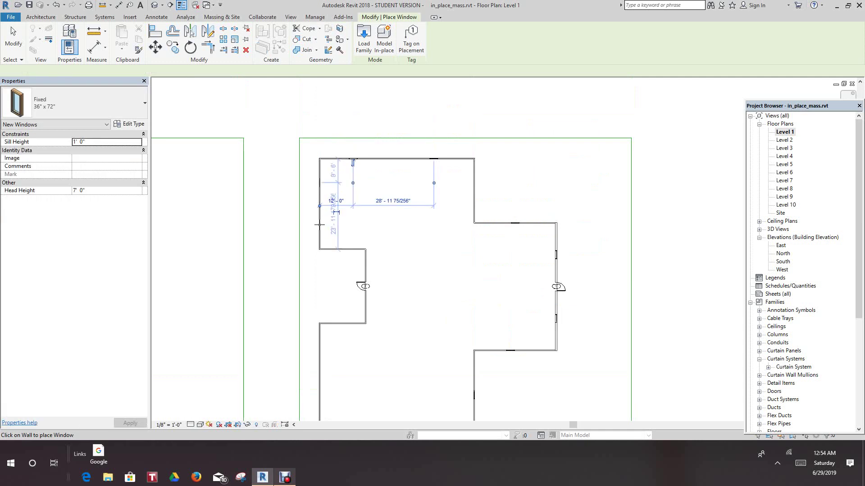
left_click(319, 183)
Step: Place two windows on the lower left wall and two on the bottom wall
scroll(348, 272, "down", 2)
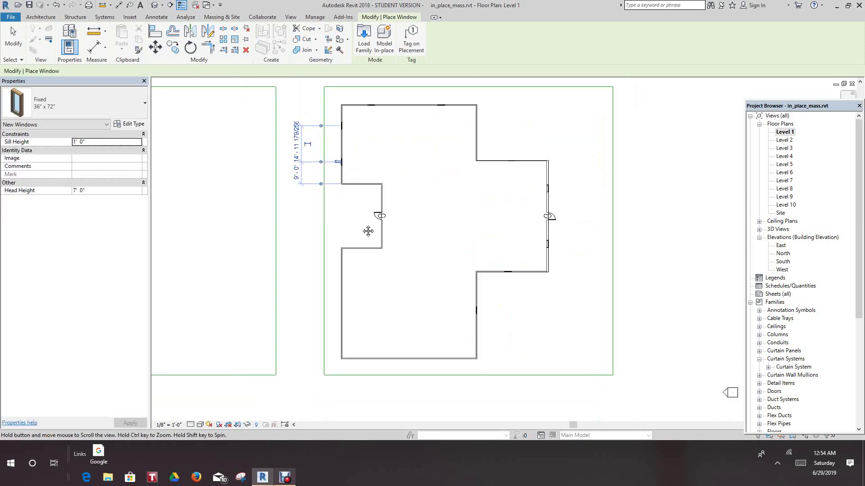
left_click(341, 269)
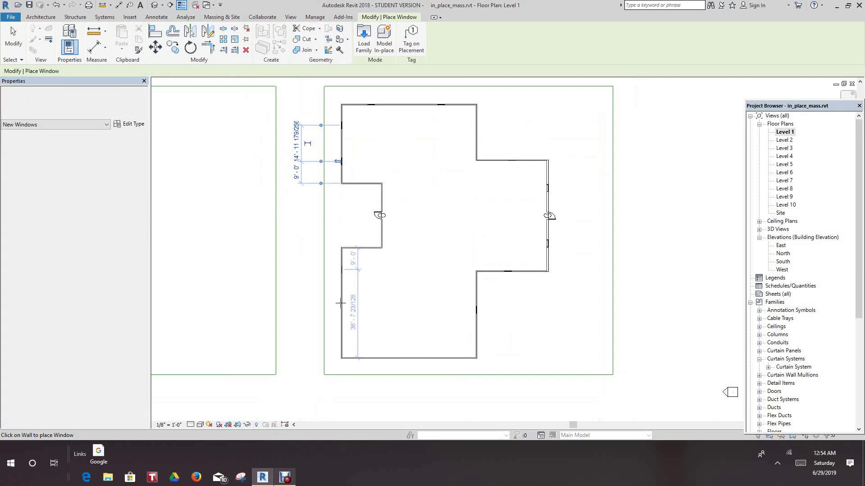
left_click(341, 306)
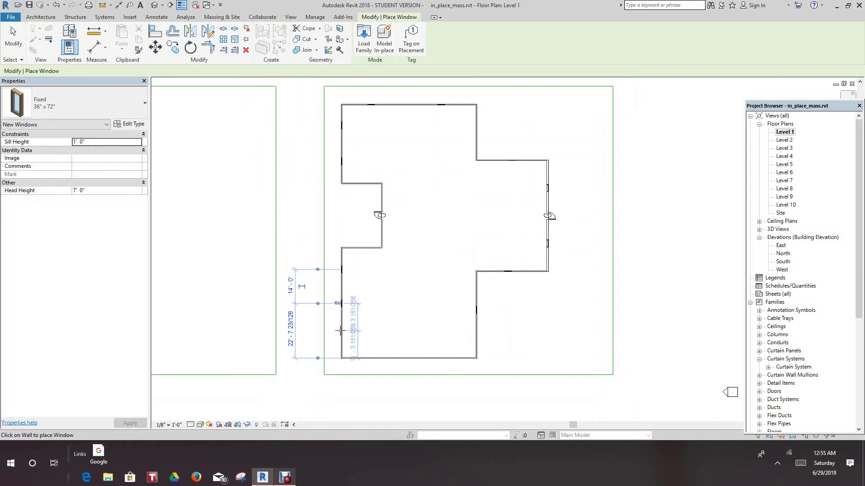
left_click(385, 359)
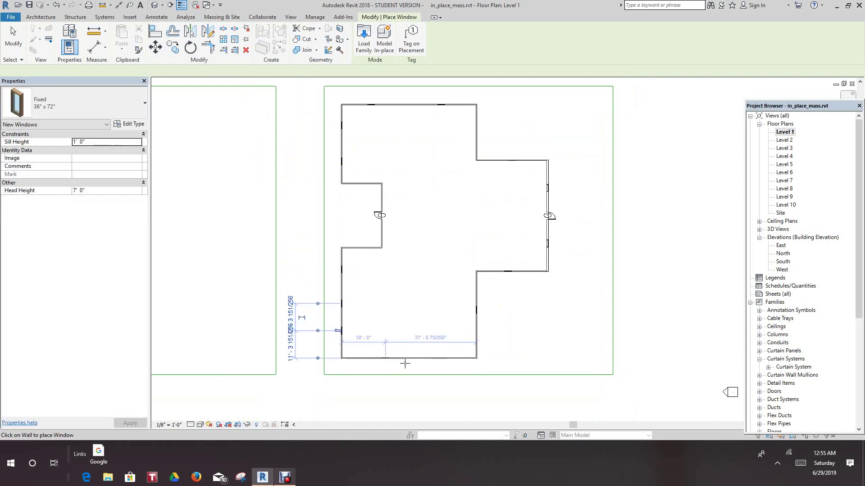
left_click(432, 351)
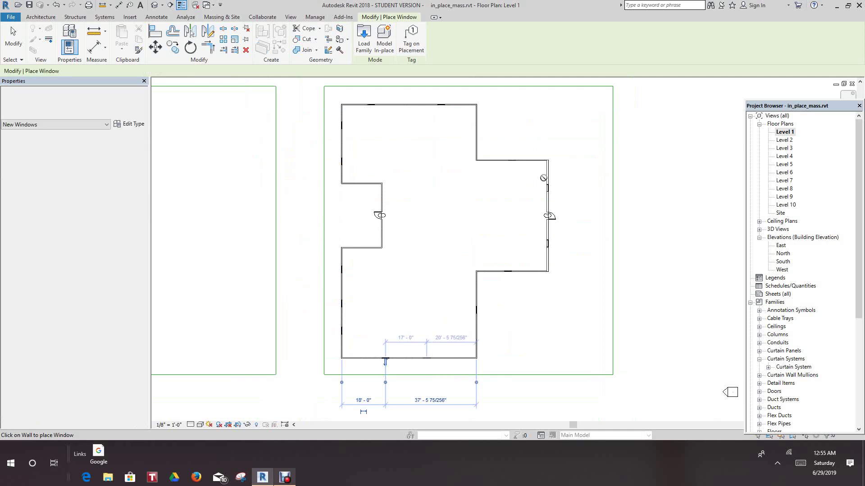
Step: In the Level 2 plan, place 36" x 72" windows on the short right horizontal and lower right walls
double_click(784, 140)
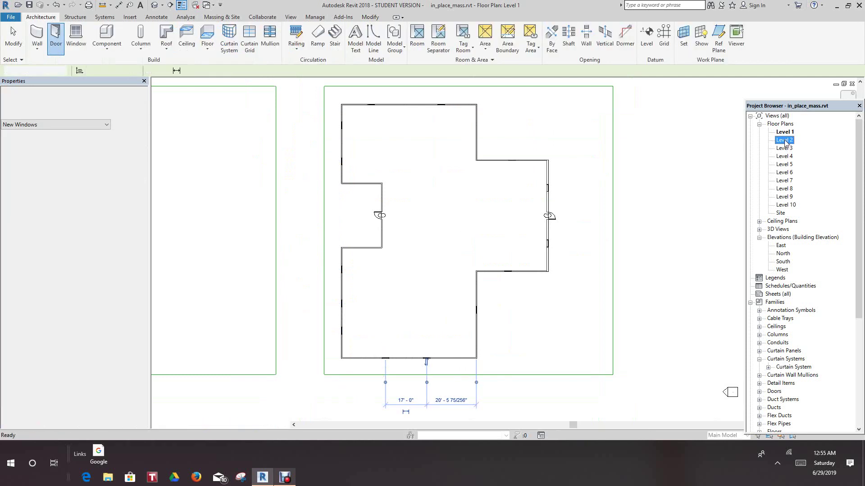
scroll(381, 230, "up", 2)
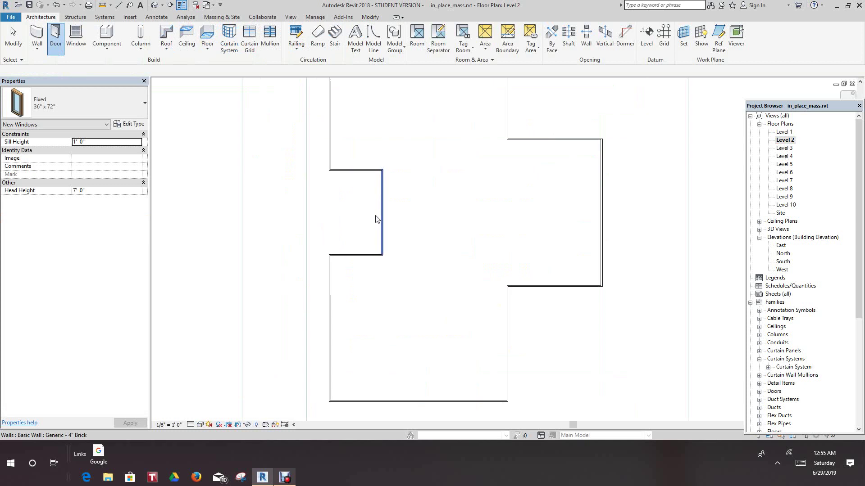
key("Escape")
key("Escape")
left_click(77, 36)
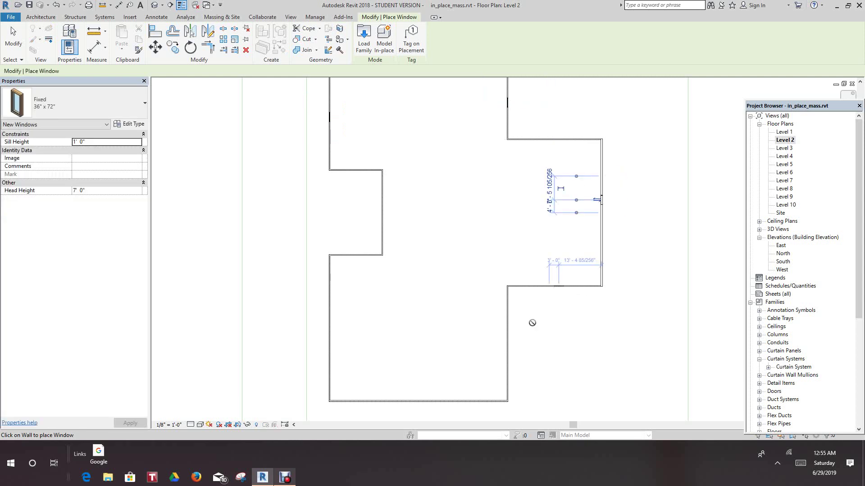
left_click(558, 288)
left_click(428, 407)
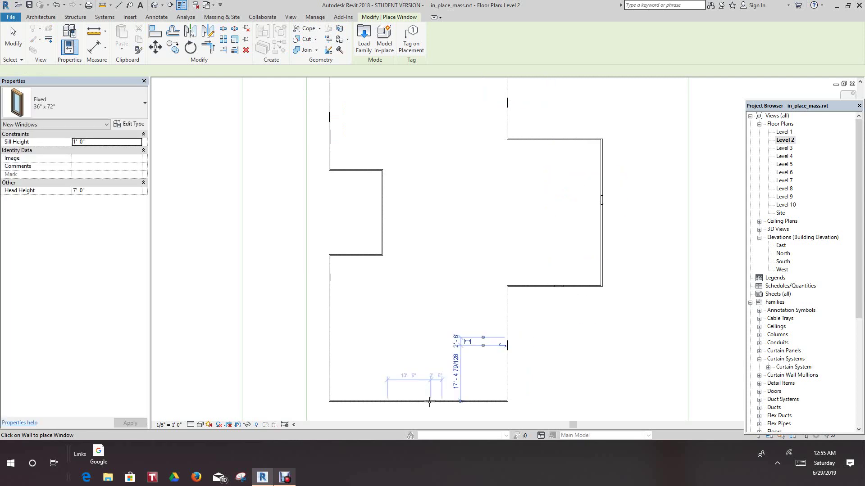
Step: Switch to the default 3D view and zoom in on the lower-storey windows
left_click(155, 5)
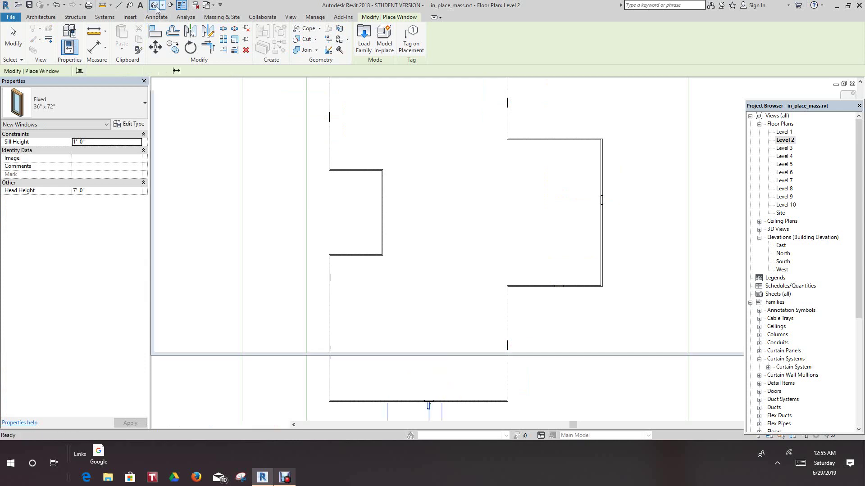
scroll(583, 306, "up", 3)
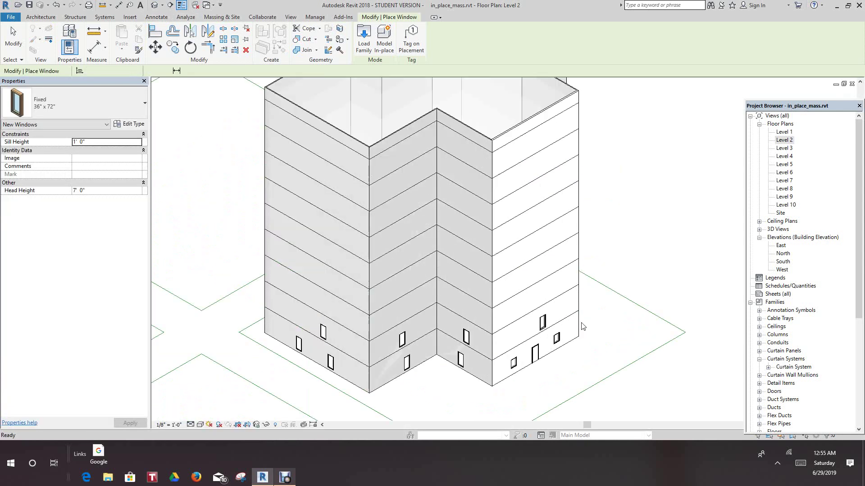
scroll(623, 255, "up", 1)
scroll(447, 309, "up", 3)
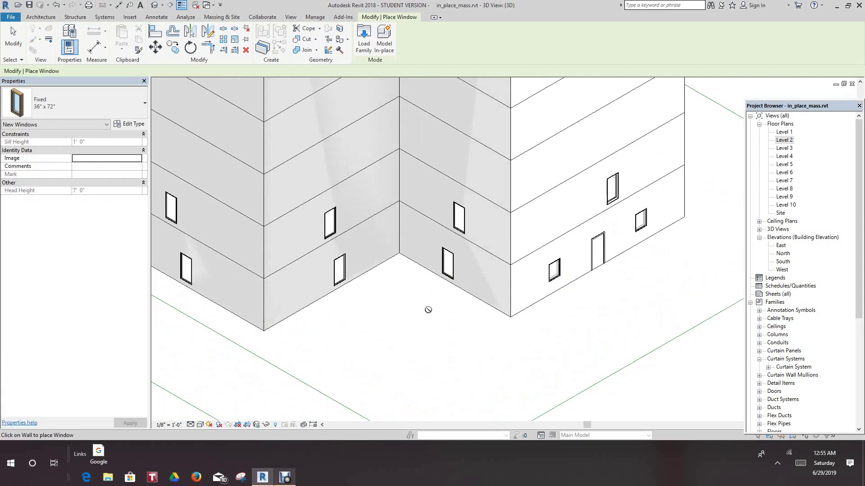
left_click(155, 32)
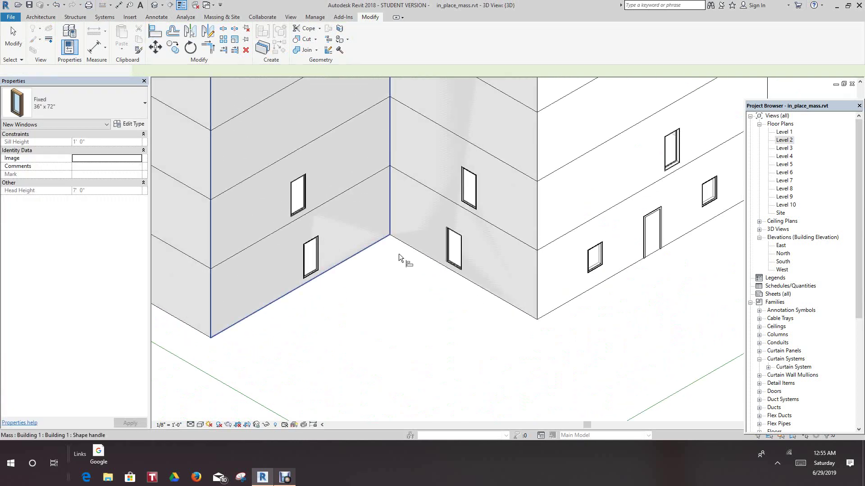
Step: Cancel the Align command, select the upper window, and zoom back out
right_click(412, 317)
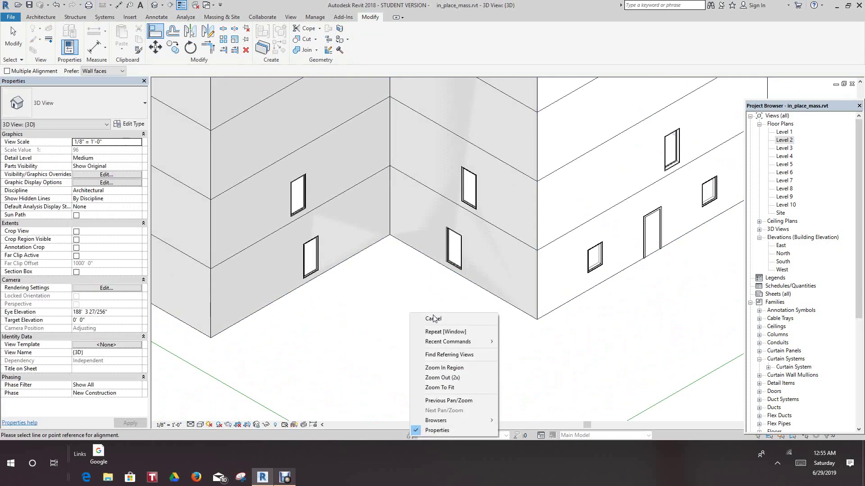
left_click(426, 320)
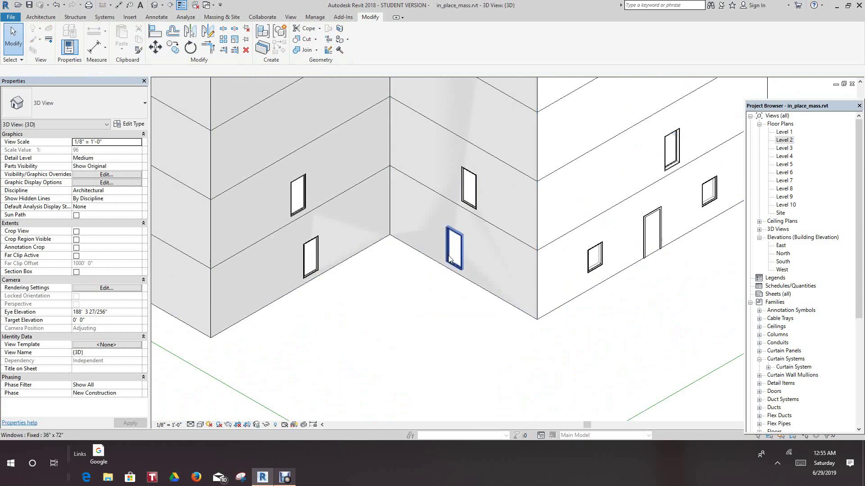
left_click(473, 187)
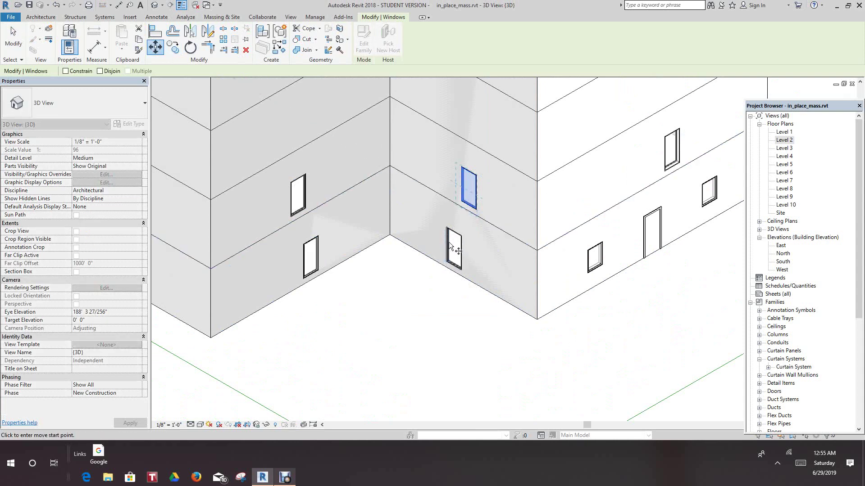
left_click(155, 31)
scroll(427, 343, "down", 8)
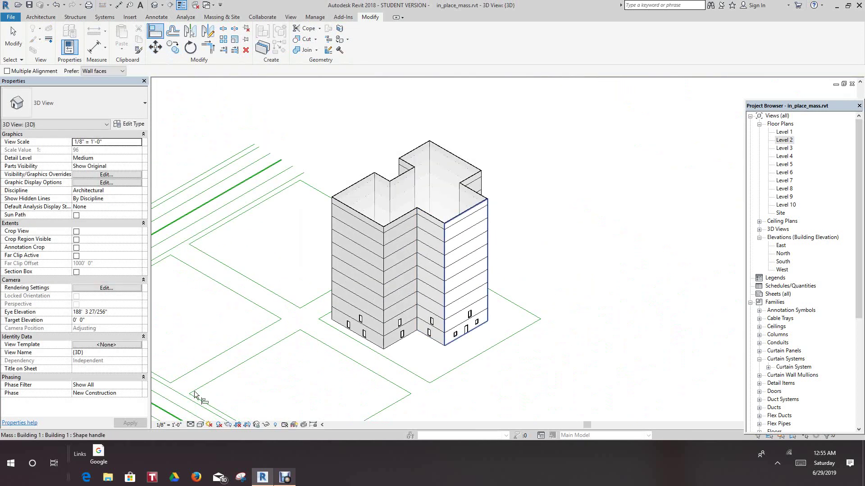
Step: Switch the 3D view's visual style to Realistic to show textured brick walls, and zoom in
left_click(191, 425)
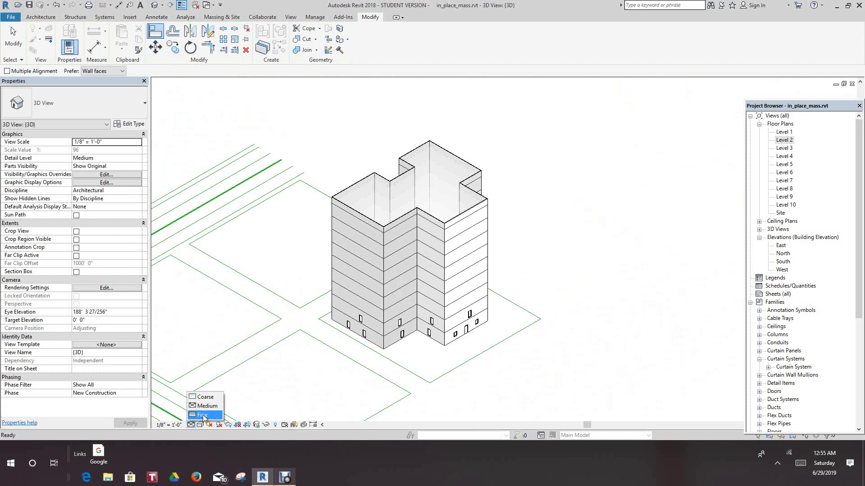
left_click(201, 425)
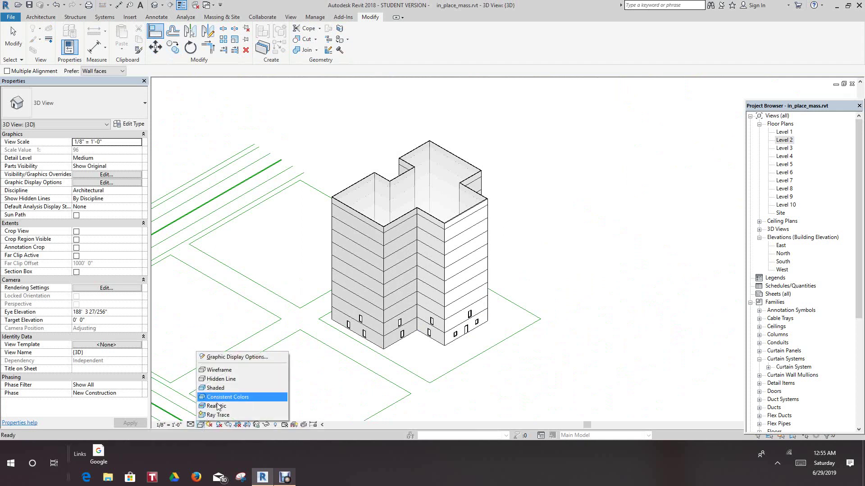
key("a")
key("l")
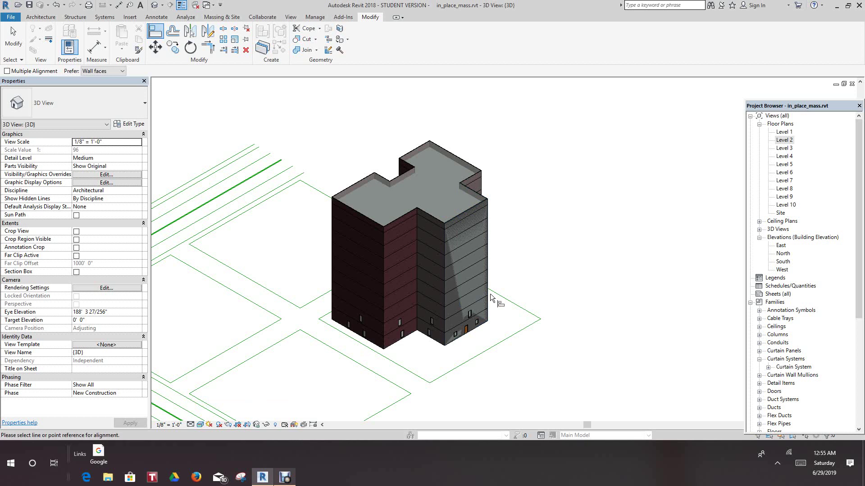
scroll(459, 307, "up", 4)
scroll(450, 305, "down", 2)
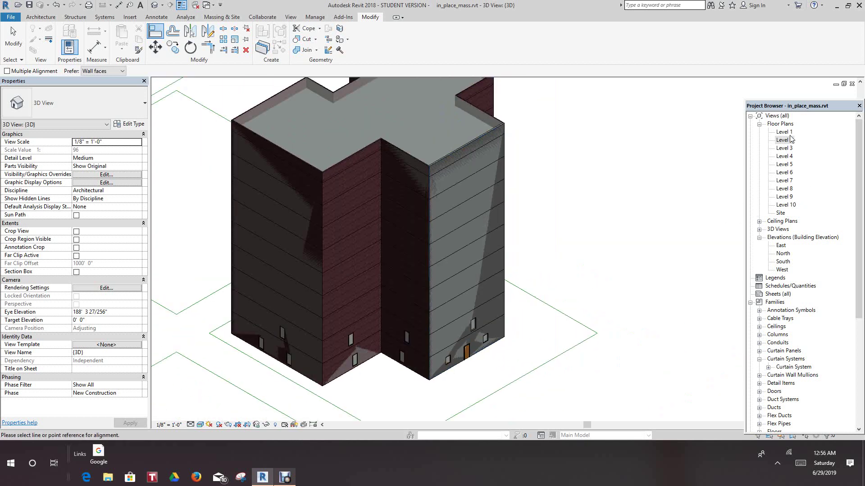
Step: Open Level 3 and zoom to fit Building 1's cross-shaped wall outline
double_click(785, 148)
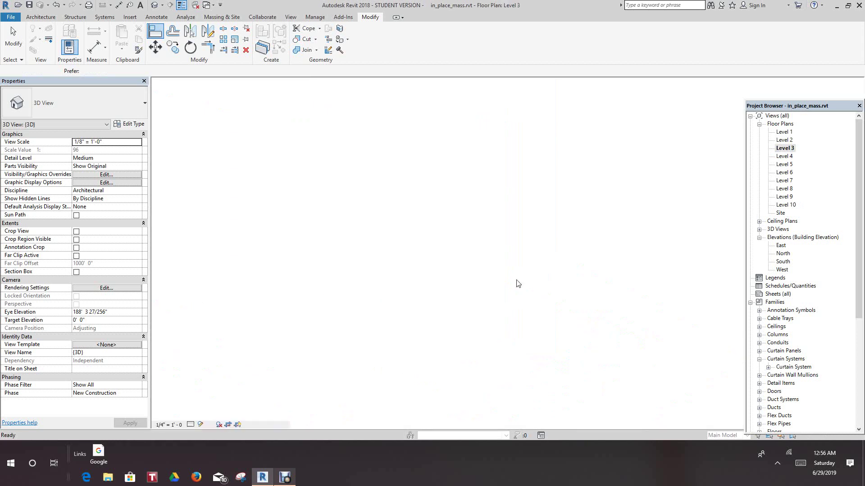
scroll(612, 146, "up", 5)
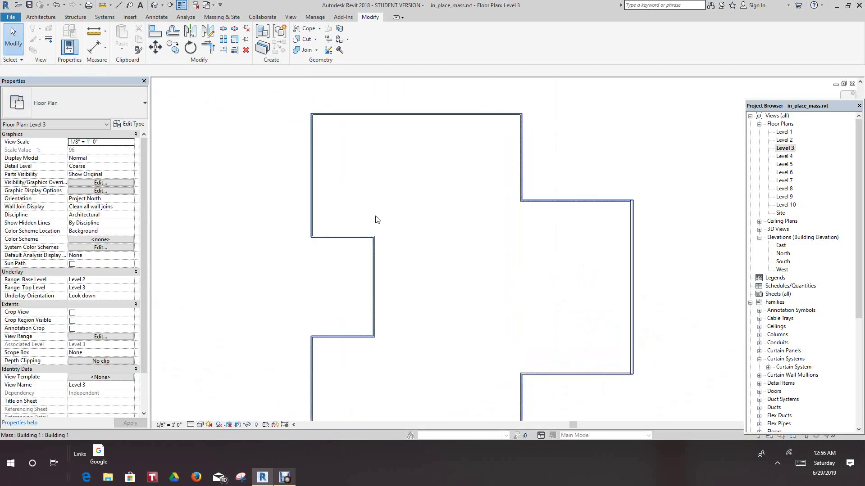
scroll(375, 217, "down", 3)
scroll(391, 220, "down", 2)
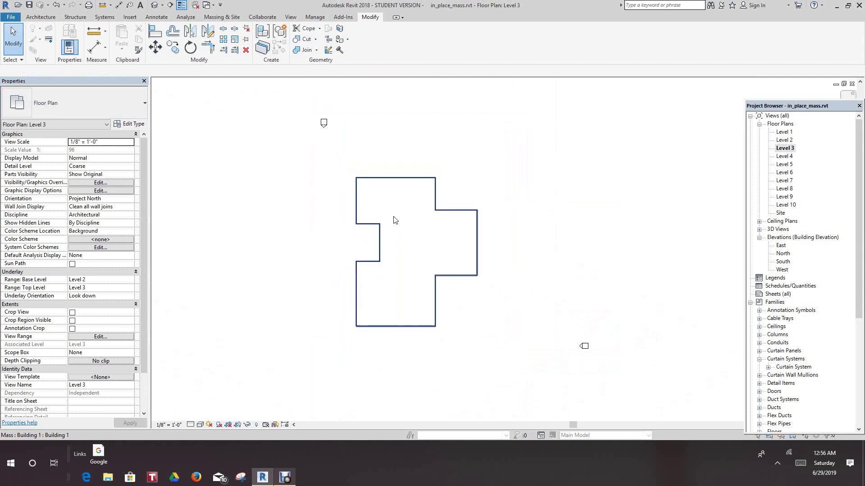